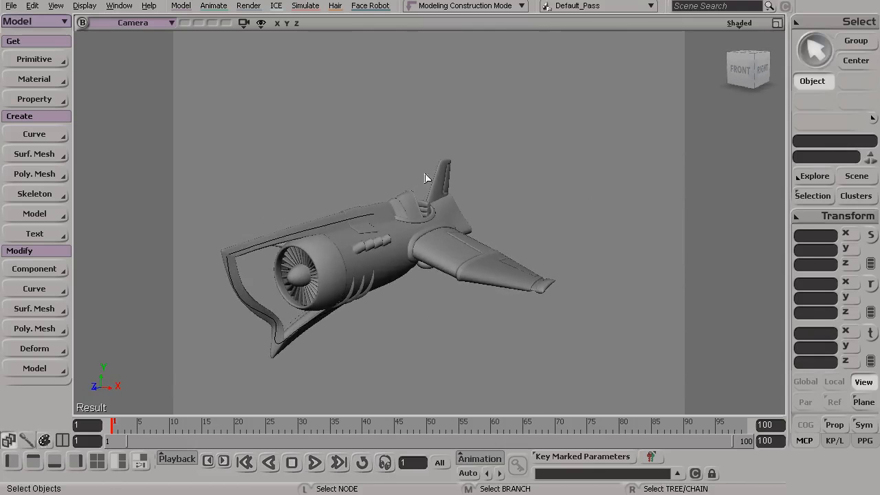
pyautogui.press('s')
pyautogui.moveTo(433, 229); pyautogui.dragTo(475, 271)
pyautogui.press('s')
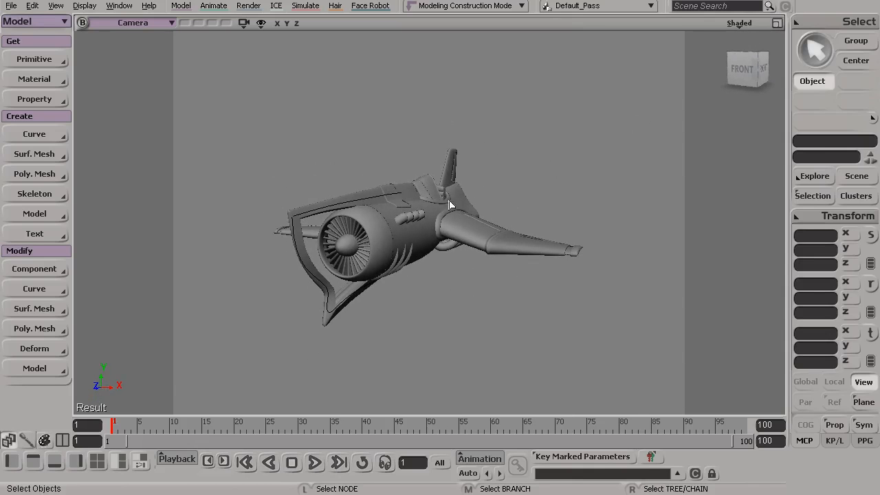
pyautogui.press('s')
pyautogui.moveTo(444, 222); pyautogui.dragTo(420, 206)
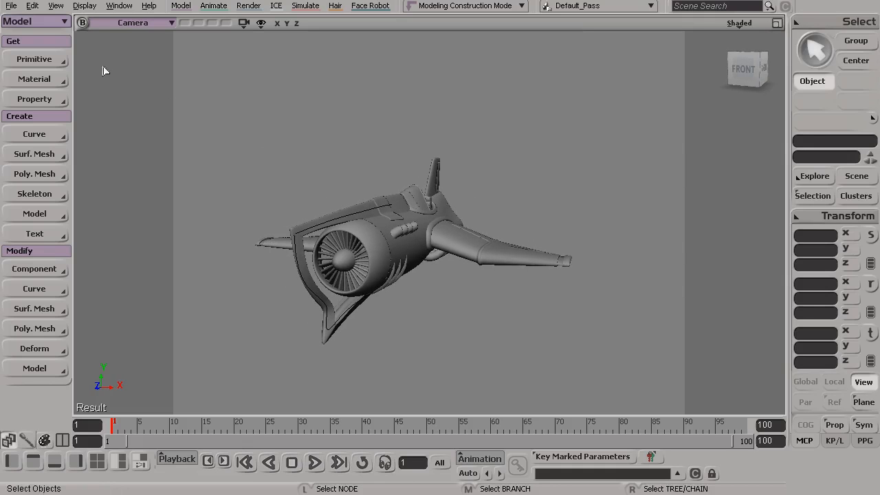
# Merge the refueling_platform scene file from the project's Scenes folder into the aircraft scene.
pyautogui.click(11, 6)
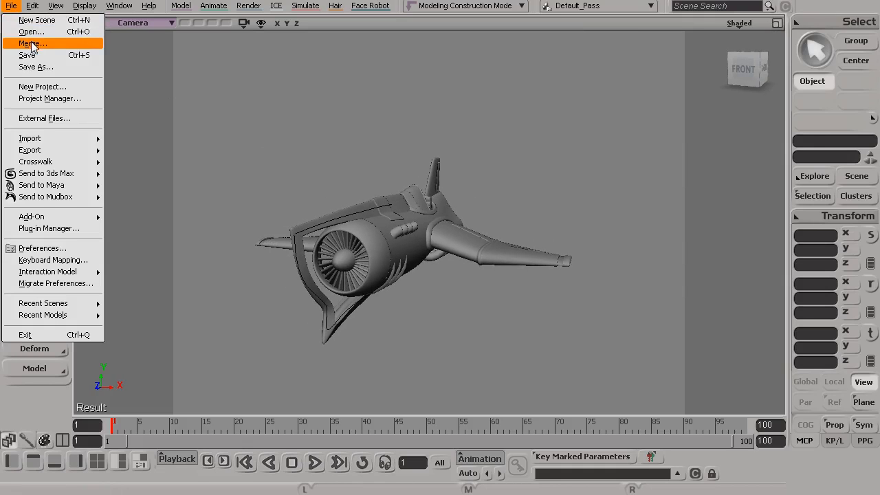
pyautogui.click(62, 44)
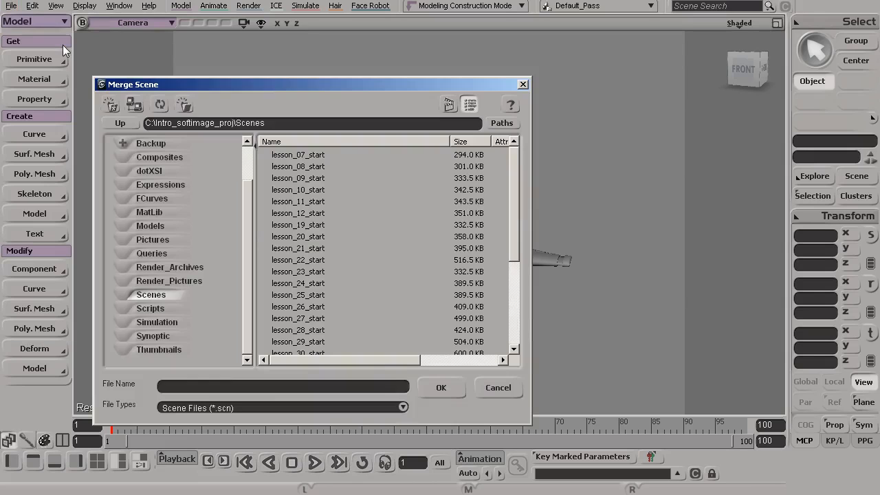
pyautogui.click(362, 189)
pyautogui.click(352, 248)
pyautogui.click(334, 294)
pyautogui.click(329, 318)
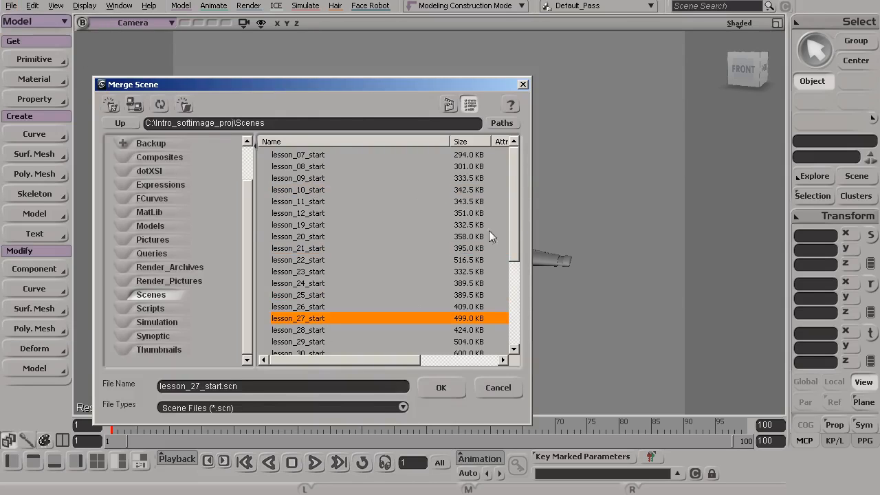
pyautogui.moveTo(513, 180); pyautogui.dragTo(509, 272)
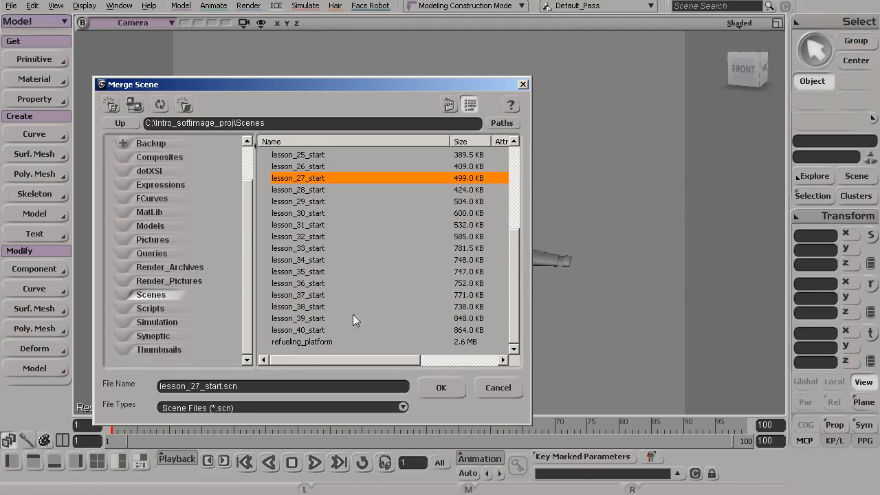
pyautogui.click(286, 343)
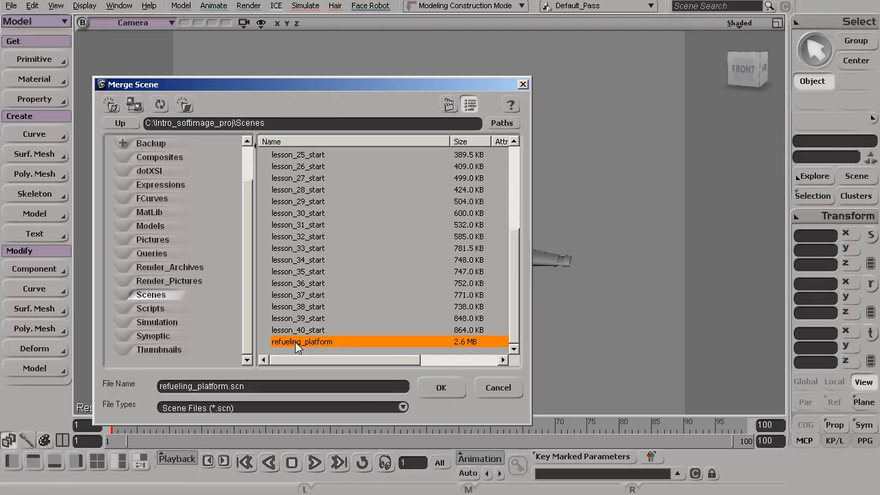
pyautogui.click(442, 387)
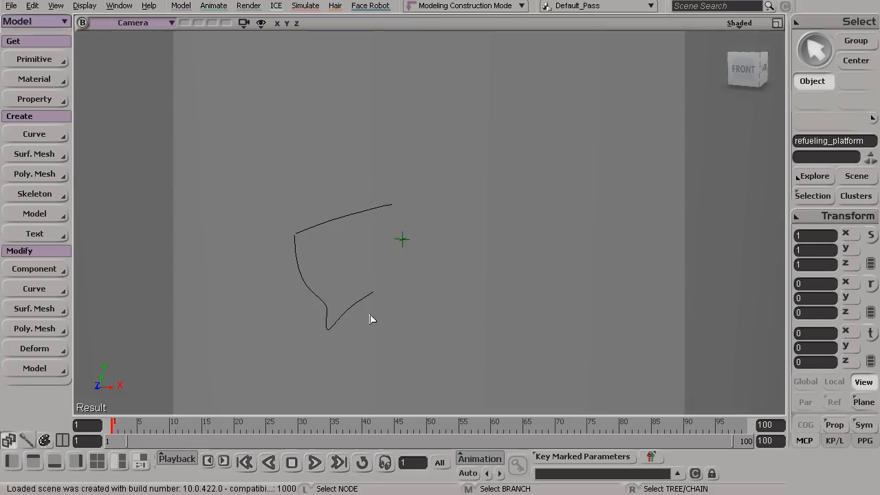
# Examine the merged refueling platform's size and underside around the aircraft.
pyautogui.press('s')
pyautogui.moveTo(397, 326); pyautogui.dragTo(426, 310)
pyautogui.moveTo(426, 310); pyautogui.dragTo(284, 211, button='right')
pyautogui.moveTo(284, 211); pyautogui.dragTo(331, 232)
pyautogui.moveTo(332, 232); pyautogui.dragTo(497, 314, button='right')
pyautogui.moveTo(496, 314); pyautogui.dragTo(460, 360)
pyautogui.moveTo(459, 361); pyautogui.dragTo(465, 296, button='middle')
pyautogui.moveTo(465, 296); pyautogui.dragTo(272, 233, button='right')
pyautogui.moveTo(272, 234); pyautogui.dragTo(418, 190)
pyautogui.moveTo(418, 190); pyautogui.dragTo(323, 180, button='right')
pyautogui.moveTo(445, 197); pyautogui.dragTo(433, 244, button='middle')
pyautogui.moveTo(433, 244); pyautogui.dragTo(573, 250)
pyautogui.press('s')
# Select the entire refueling platform hierarchy as a branch.
pyautogui.click(639, 260)
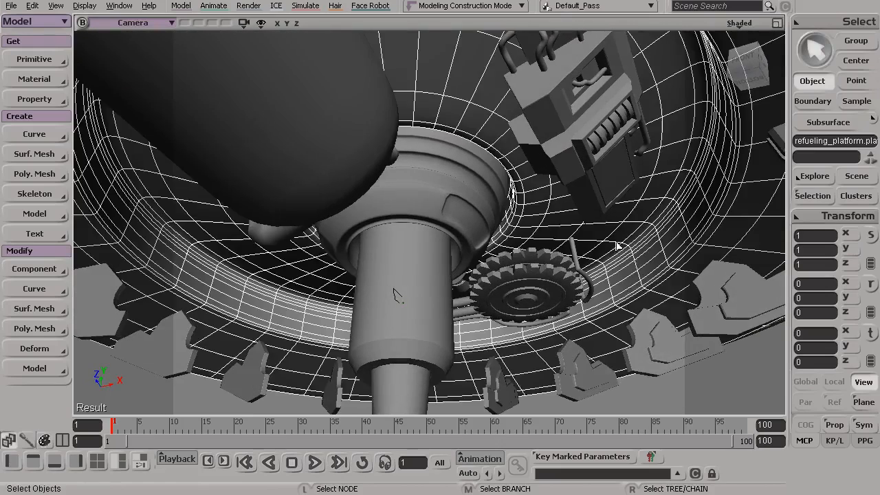
pyautogui.press('s')
pyautogui.moveTo(627, 293); pyautogui.dragTo(558, 279, button='right')
pyautogui.moveTo(557, 279); pyautogui.dragTo(576, 280)
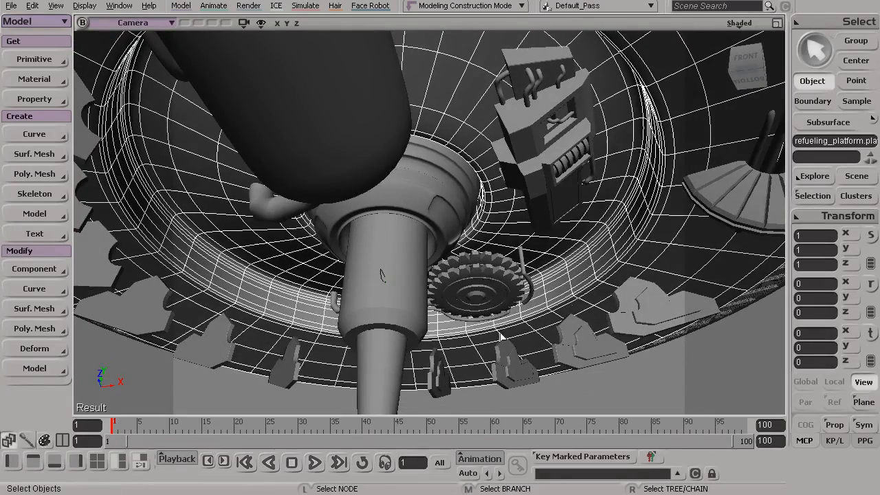
pyautogui.press('s')
pyautogui.moveTo(573, 279)
pyautogui.mouseDown()
pyautogui.moveTo(572, 259)
pyautogui.moveTo(568, 265)
pyautogui.mouseUp()
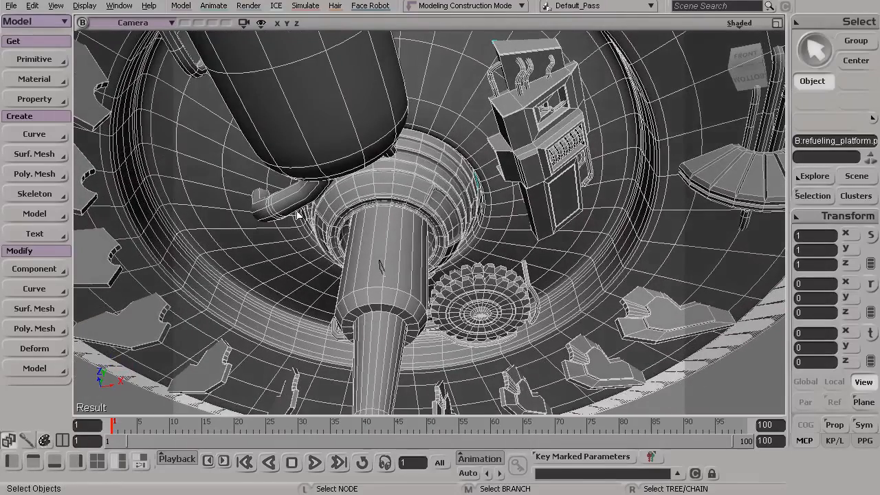
# Scale the refueling platform down uniformly to 0.1 on X, Y and Z.
pyautogui.press('x')
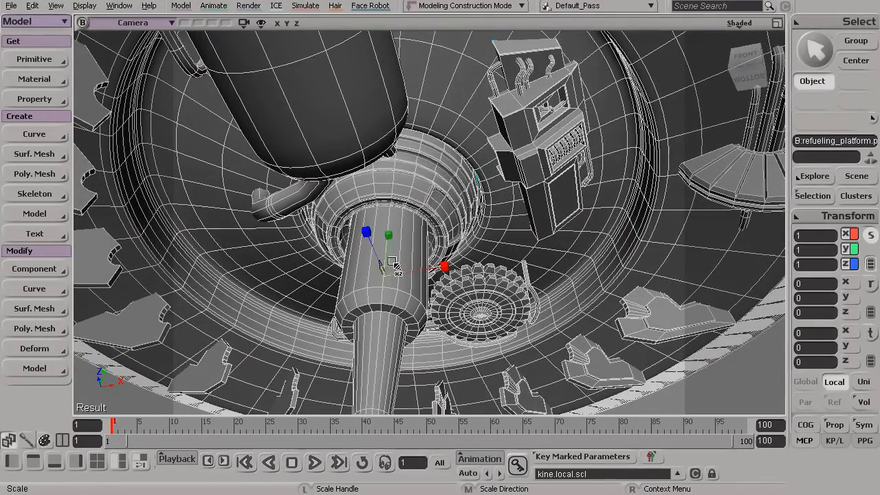
pyautogui.moveTo(384, 276); pyautogui.dragTo(277, 277)
pyautogui.press('s')
pyautogui.moveTo(349, 276); pyautogui.dragTo(348, 302)
pyautogui.moveTo(349, 303); pyautogui.dragTo(354, 230, button='middle')
pyautogui.moveTo(354, 230); pyautogui.dragTo(505, 314, button='right')
pyautogui.click(827, 235)
pyautogui.write('.1')
pyautogui.press('Tab')
pyautogui.write('.1')
pyautogui.press('Tab')
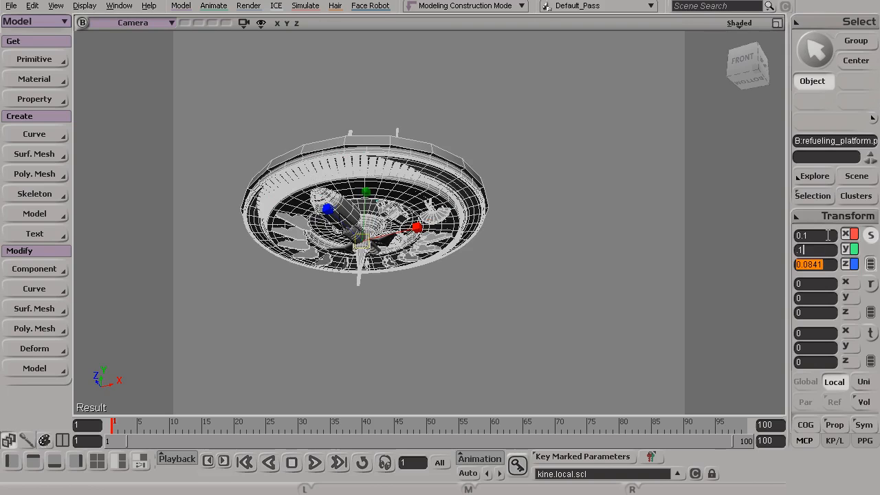
pyautogui.write('.1')
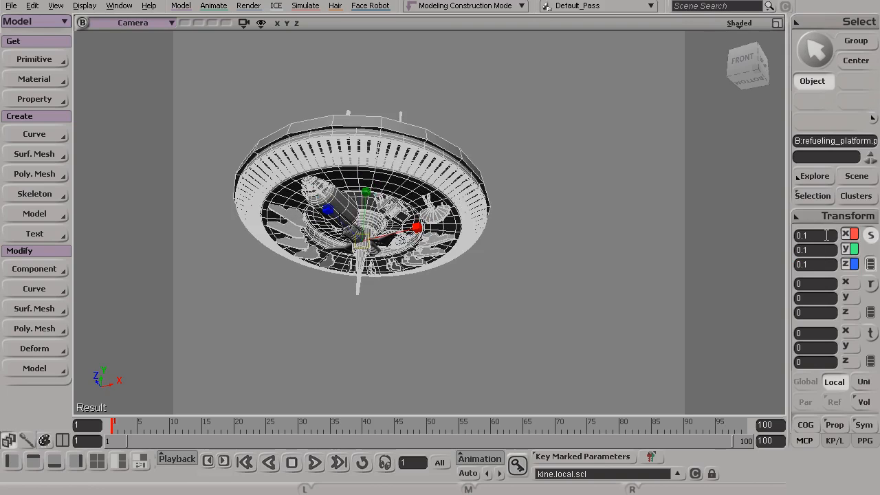
# Move the platform up and sideways away from the aircraft, to about 29 on X and 36 on Y.
pyautogui.write('s')
pyautogui.moveTo(386, 293); pyautogui.dragTo(411, 304, button='middle')
pyautogui.moveTo(411, 304); pyautogui.dragTo(412, 305, button='right')
pyautogui.moveTo(411, 305); pyautogui.dragTo(429, 340)
pyautogui.press('v')
pyautogui.moveTo(409, 214); pyautogui.dragTo(413, 173)
pyautogui.moveTo(472, 237); pyautogui.dragTo(532, 237)
pyautogui.moveTo(467, 169); pyautogui.dragTo(468, 139)
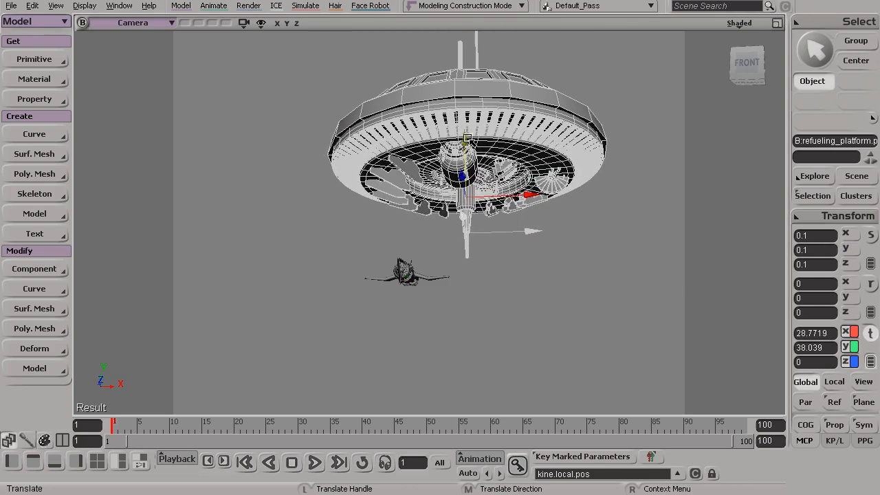
pyautogui.moveTo(529, 197); pyautogui.dragTo(535, 198)
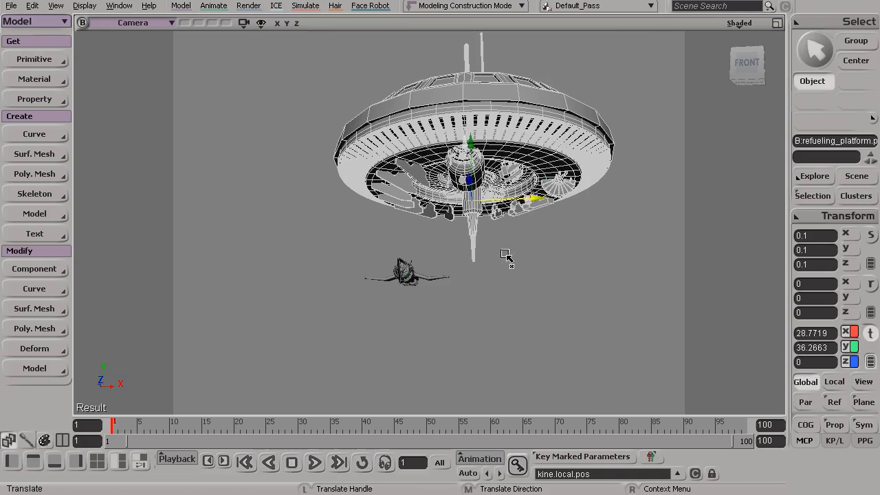
# Deselect the platform and frame it together with the aircraft in the camera view.
pyautogui.press('space')
pyautogui.click(484, 306)
pyautogui.press('s')
pyautogui.moveTo(477, 293); pyautogui.dragTo(500, 335, button='middle')
pyautogui.moveTo(500, 335); pyautogui.dragTo(543, 358, button='right')
pyautogui.moveTo(543, 359); pyautogui.dragTo(499, 353, button='middle')
pyautogui.moveTo(499, 354); pyautogui.dragTo(471, 343, button='right')
pyautogui.moveTo(471, 344); pyautogui.dragTo(474, 344)
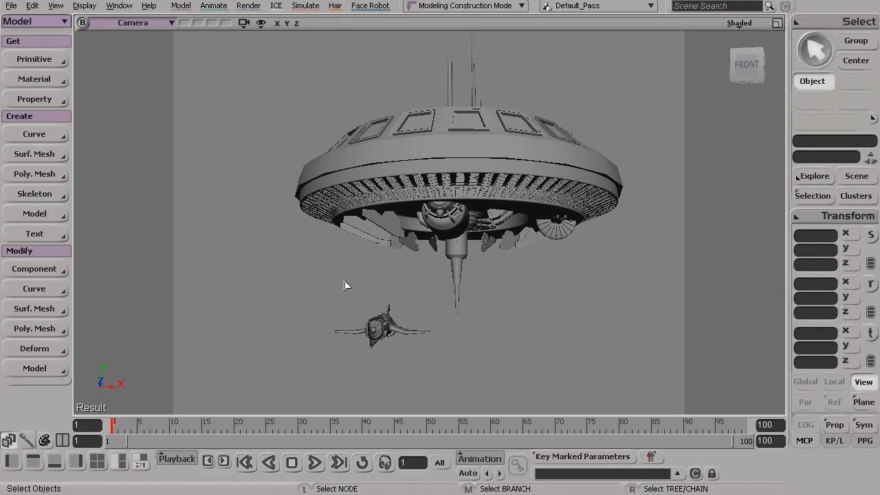
# Inspect the scene hierarchy, comparing the root camera and light with those inside the refueling_platform model.
pyautogui.click(859, 180)
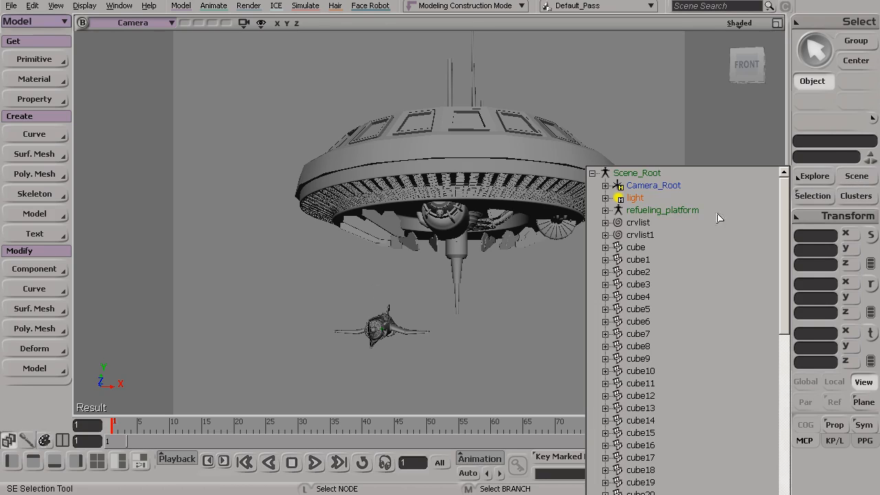
pyautogui.click(679, 213)
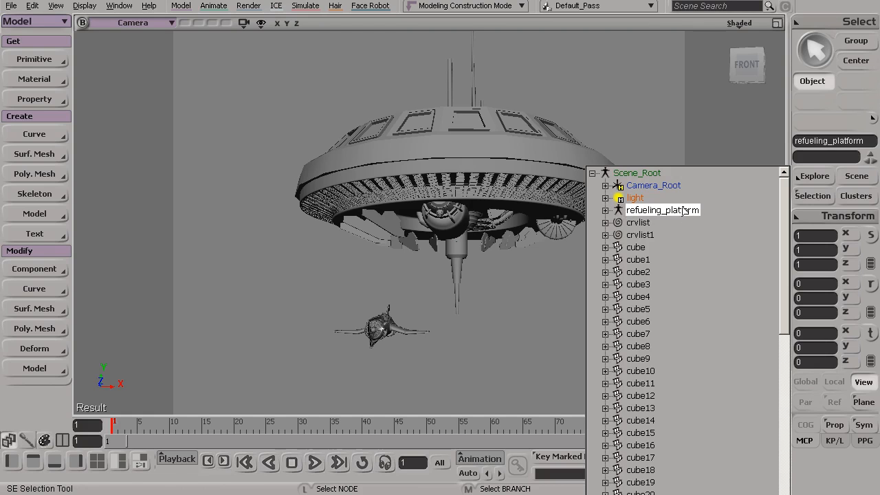
pyautogui.click(605, 210)
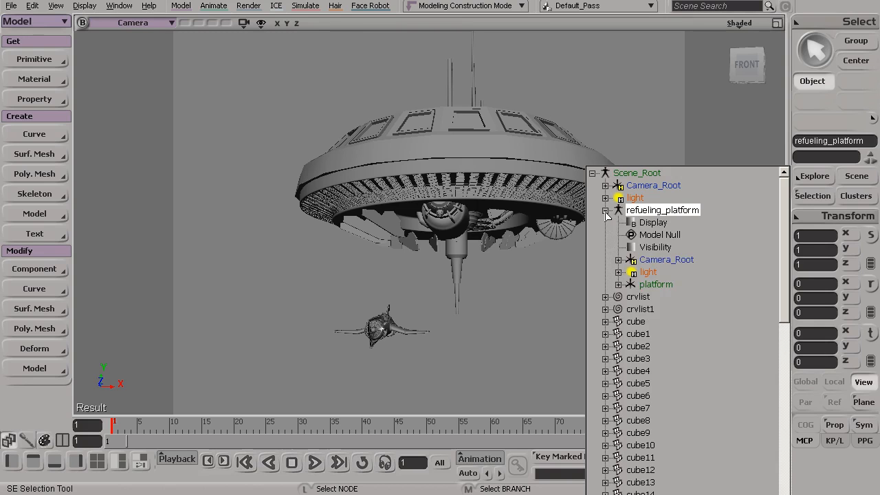
pyautogui.click(605, 211)
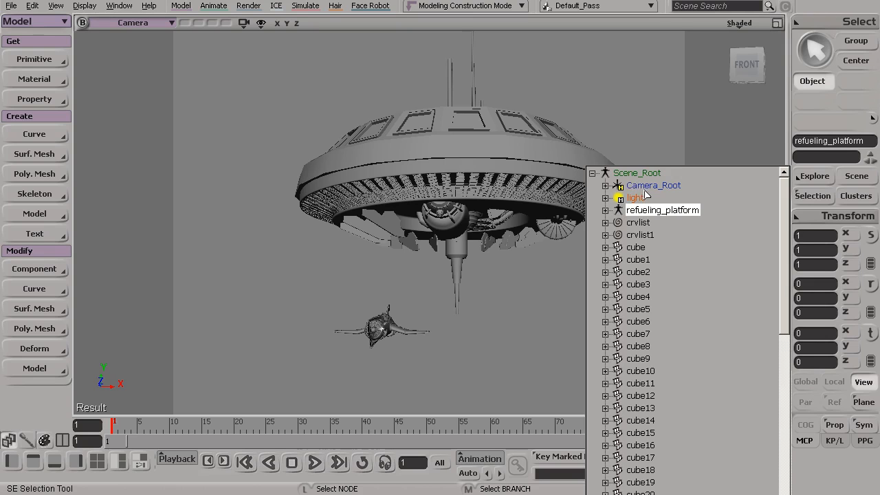
pyautogui.click(645, 187)
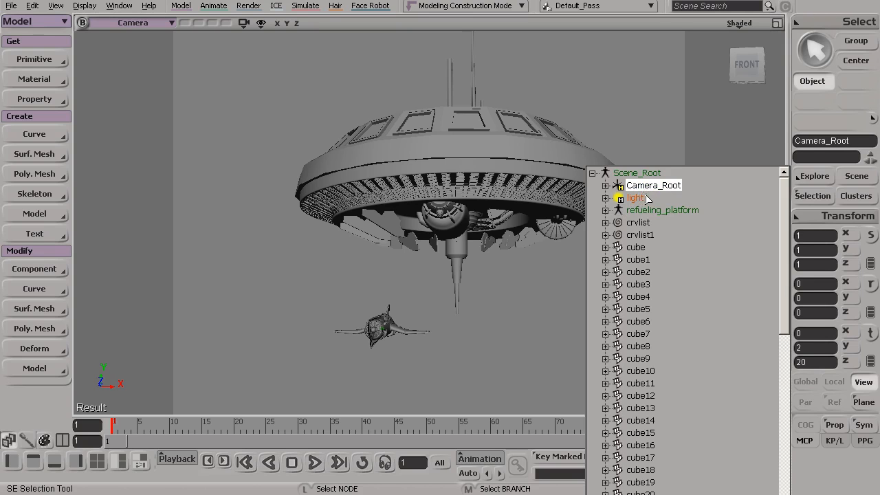
pyautogui.click(640, 198)
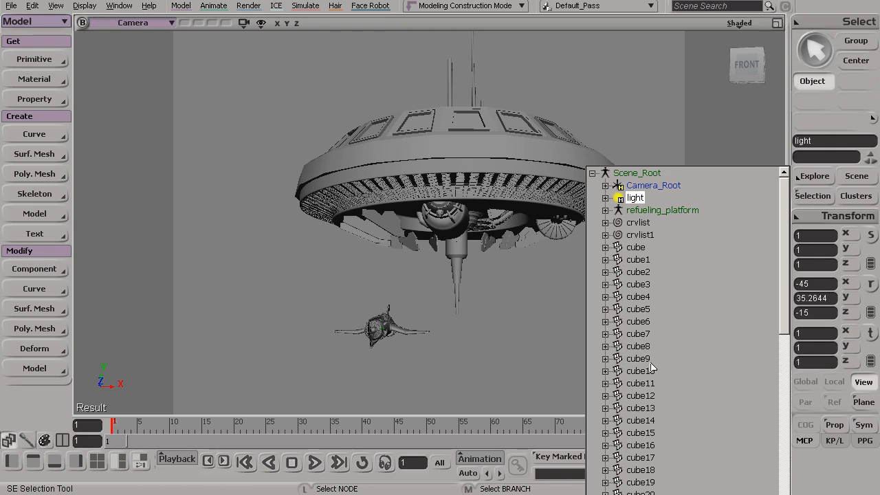
pyautogui.click(653, 212)
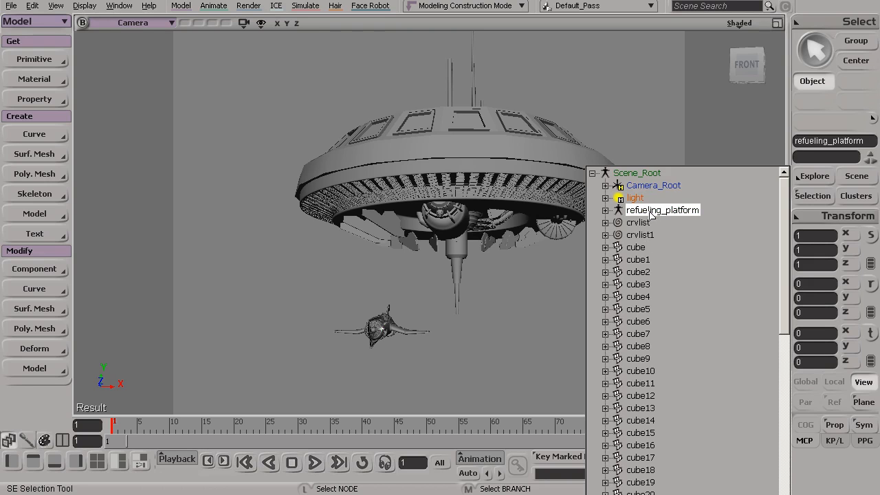
pyautogui.click(606, 211)
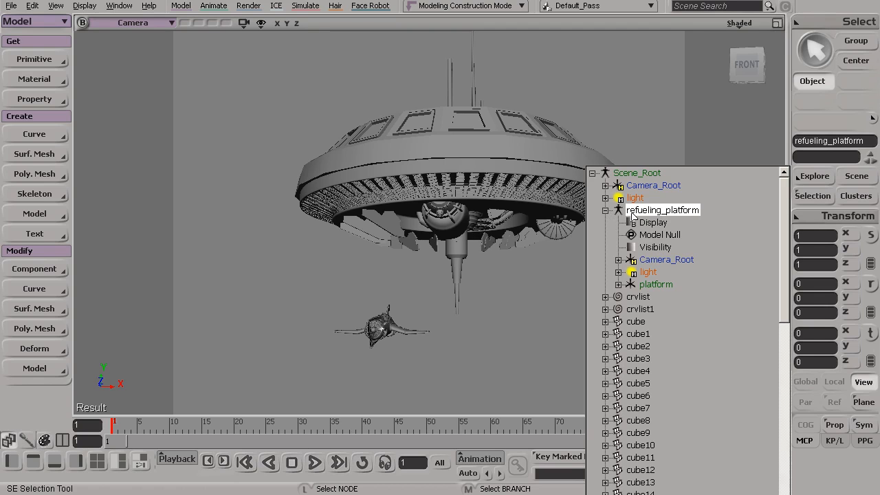
pyautogui.click(656, 260)
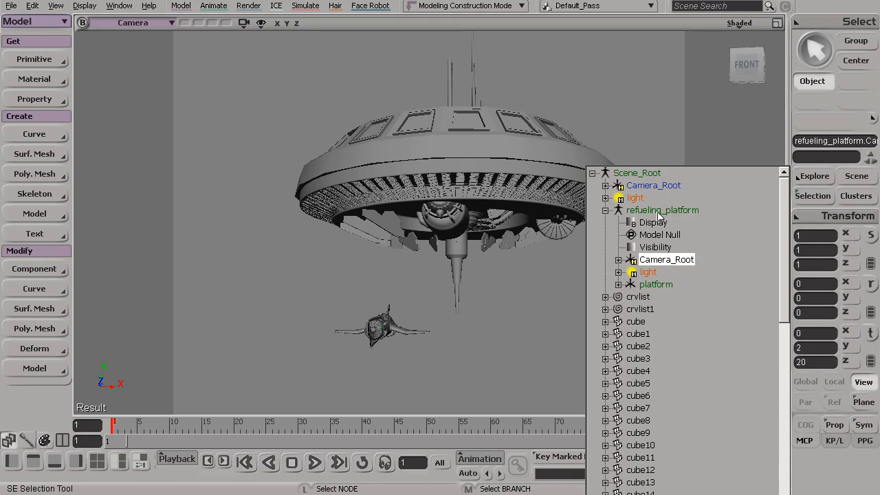
pyautogui.click(650, 273)
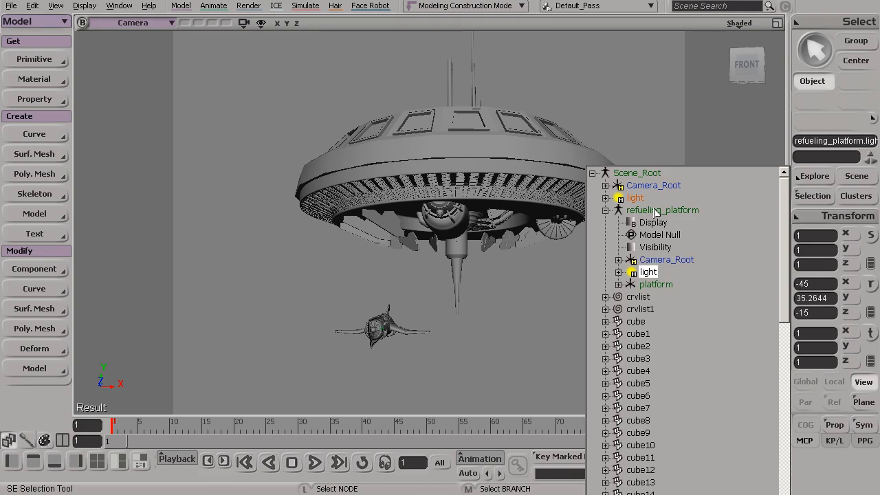
# Delete the duplicate Camera_Root and light inside the refueling_platform model, keeping its platform hierarchy, and collapse the model.
pyautogui.click(653, 261)
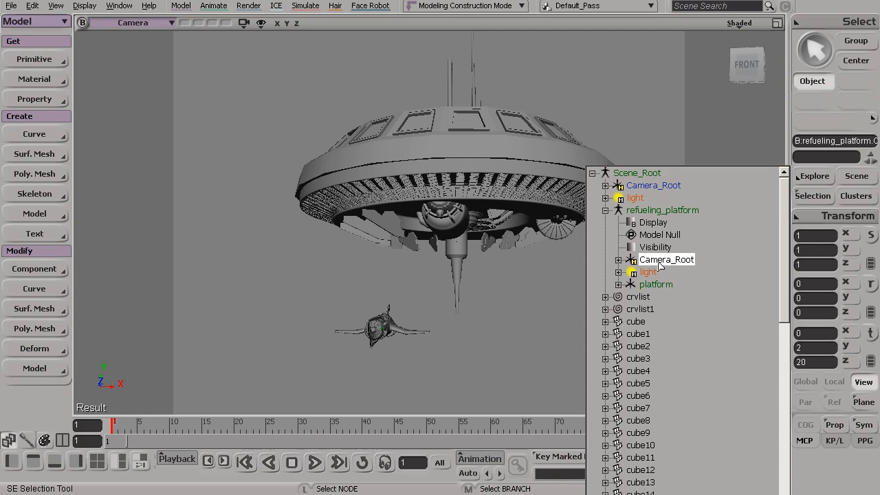
pyautogui.press('Delete')
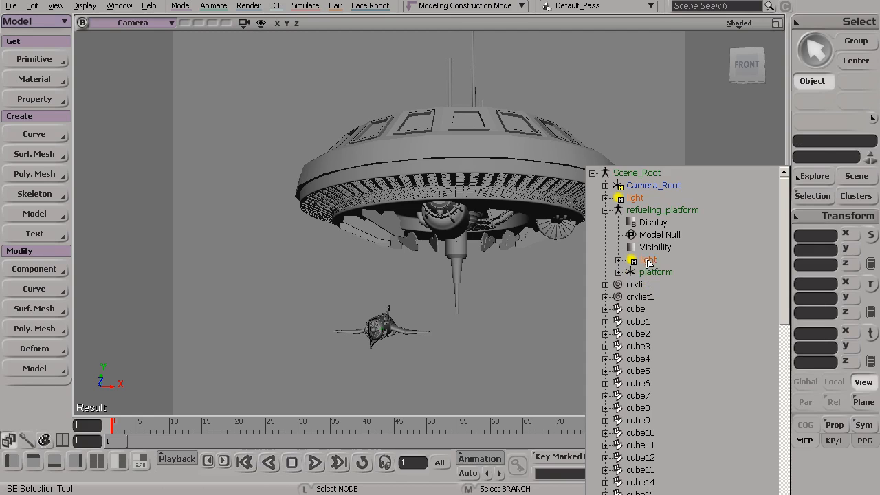
pyautogui.click(648, 261)
pyautogui.press('Delete')
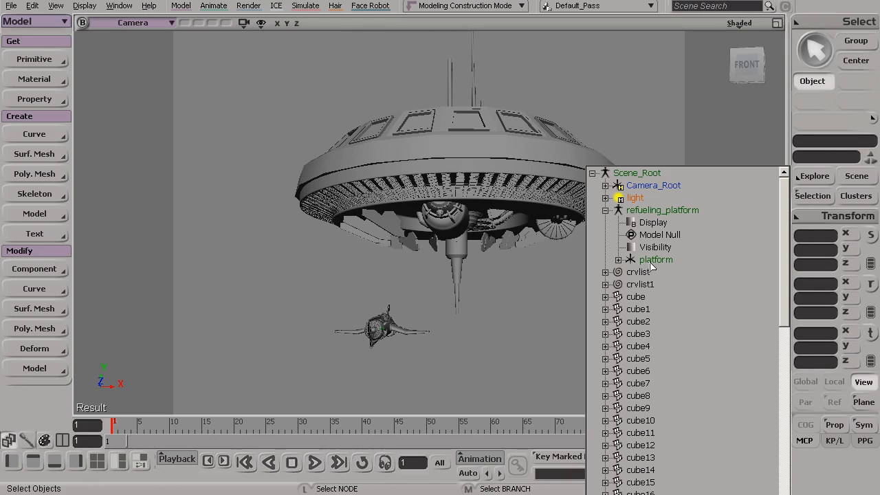
pyautogui.click(648, 210)
pyautogui.click(605, 211)
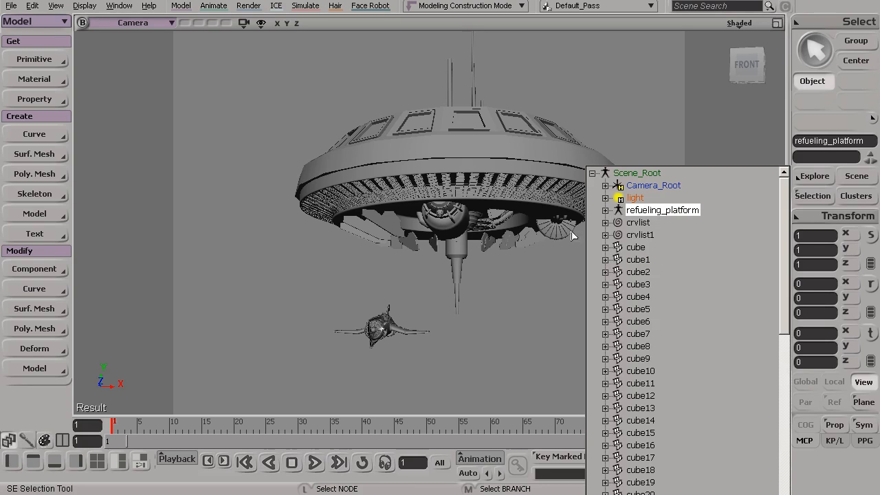
# Select the platform's outer rim and examine the platform from above and below.
pyautogui.click(525, 309)
pyautogui.press('s')
pyautogui.moveTo(527, 309); pyautogui.dragTo(518, 322, button='middle')
pyautogui.moveTo(518, 323); pyautogui.dragTo(536, 328, button='right')
pyautogui.moveTo(536, 328); pyautogui.dragTo(534, 306)
pyautogui.moveTo(534, 307); pyautogui.dragTo(547, 319, button='right')
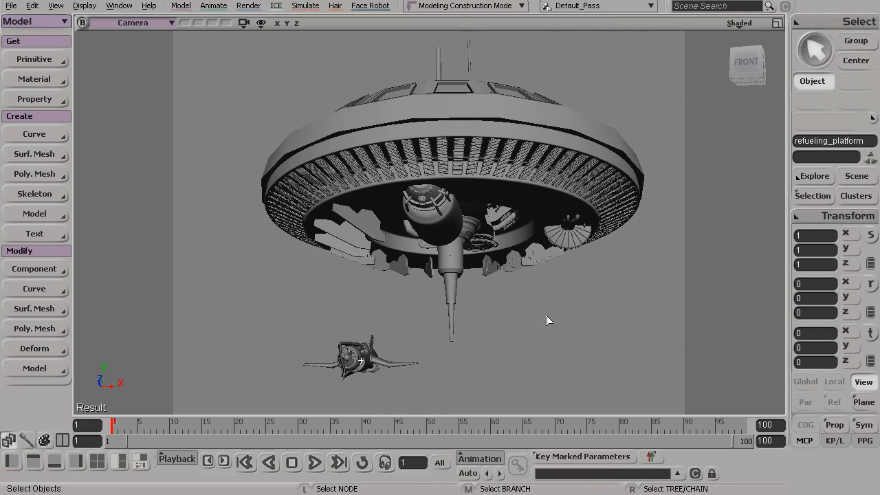
pyautogui.click(459, 127)
pyautogui.press('s')
pyautogui.moveTo(420, 147); pyautogui.dragTo(411, 228, button='right')
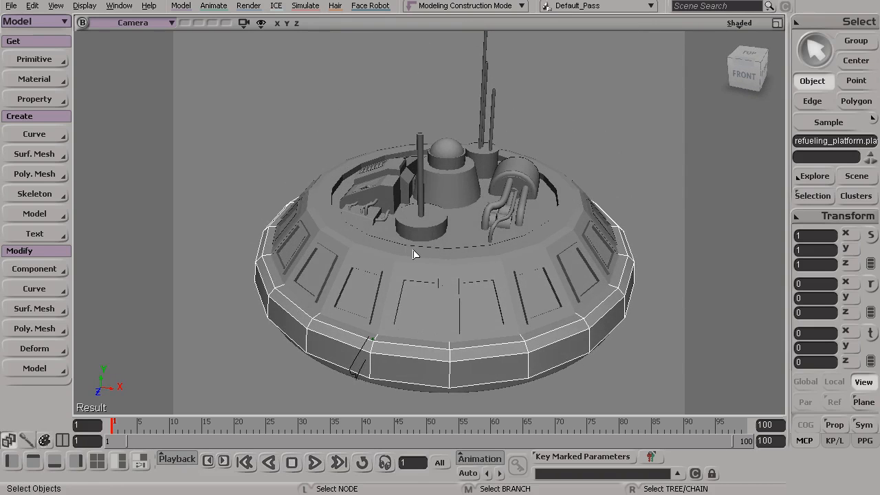
pyautogui.press('s')
pyautogui.moveTo(438, 281); pyautogui.dragTo(464, 190)
pyautogui.press('s')
pyautogui.moveTo(438, 139); pyautogui.dragTo(450, 108)
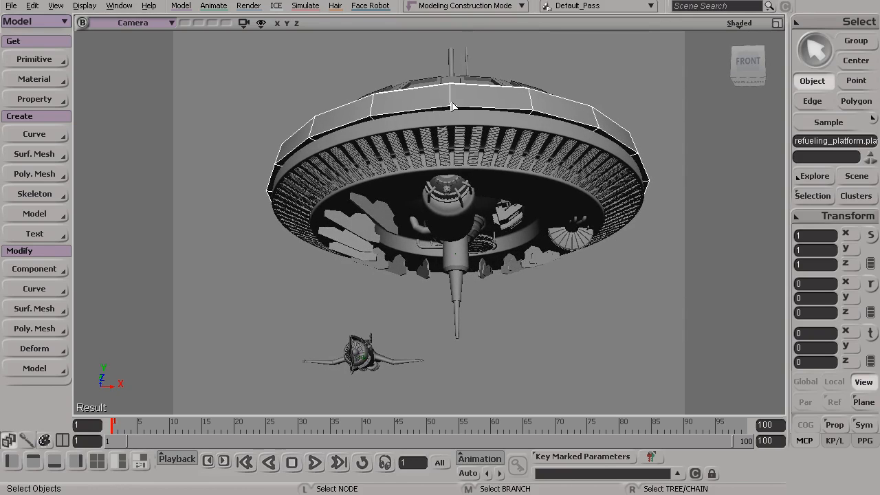
# Import ship_pilot.xsi from the project's dotXSI folder with the default import options.
pyautogui.click(11, 6)
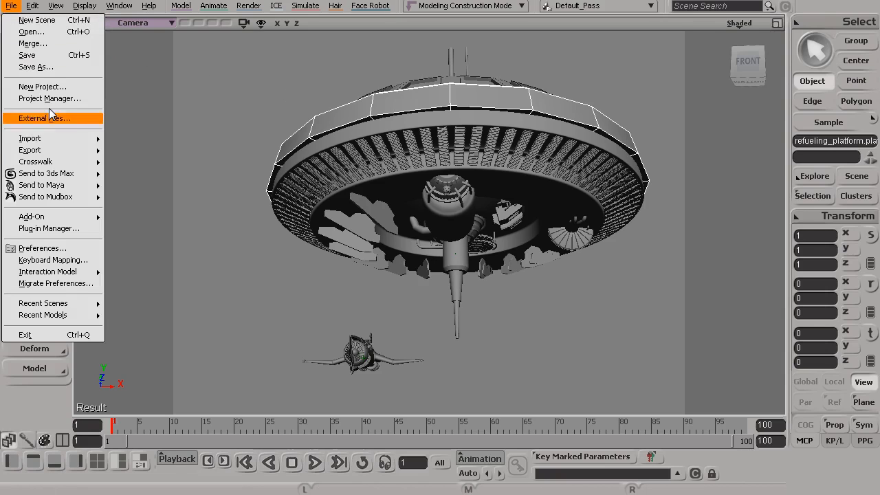
pyautogui.moveTo(88, 153)
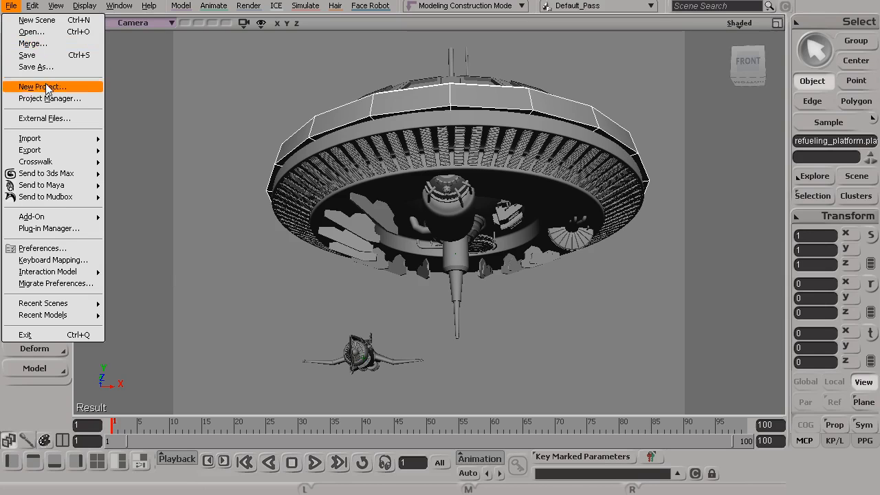
pyautogui.moveTo(51, 150)
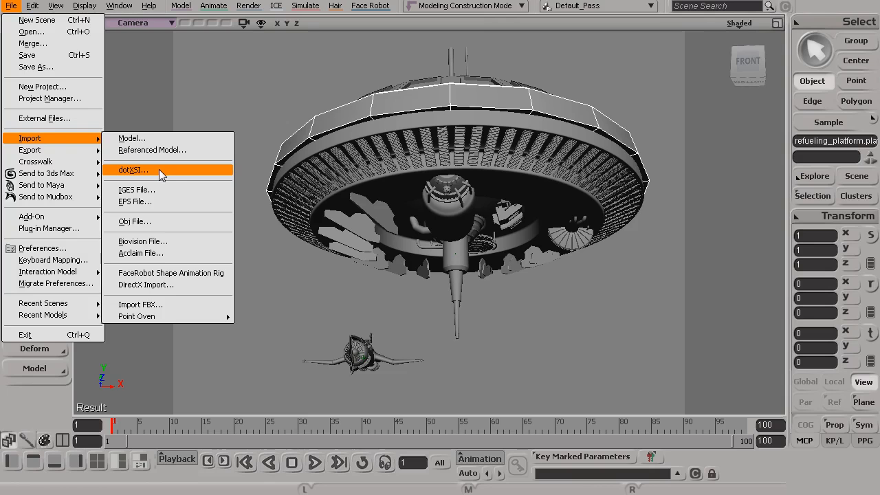
pyautogui.click(158, 169)
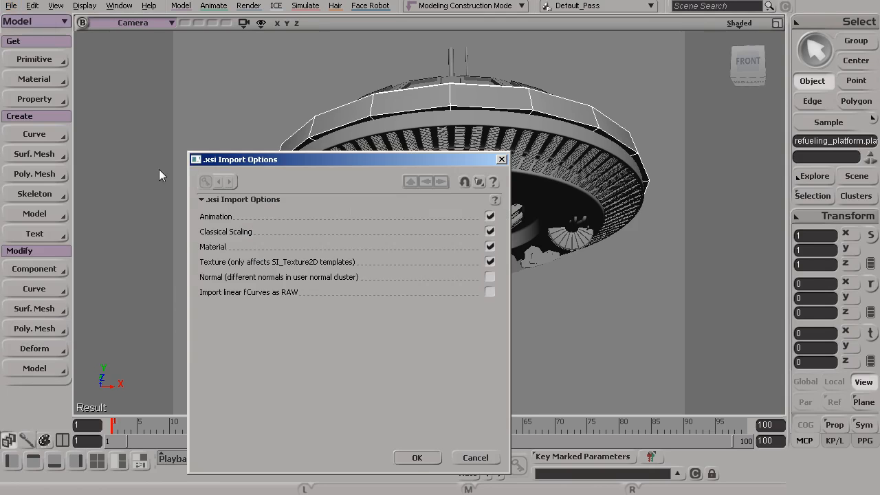
pyautogui.click(415, 458)
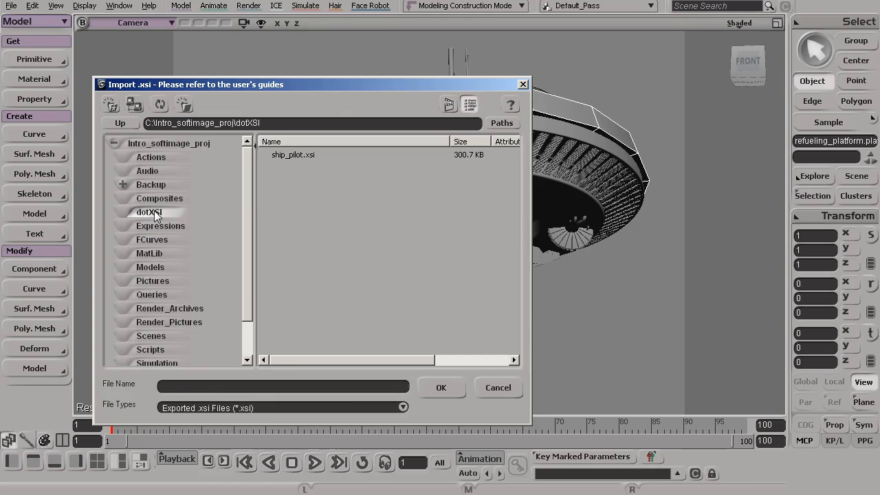
pyautogui.click(285, 156)
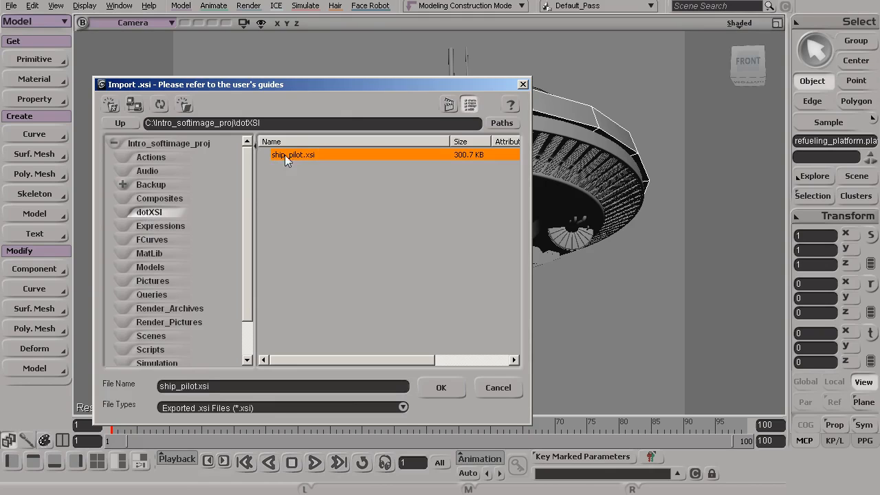
pyautogui.click(441, 387)
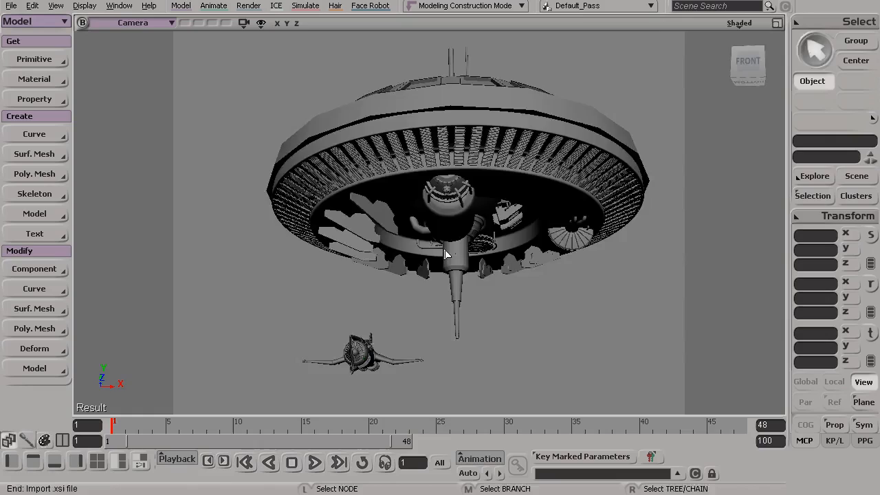
# Select the imported pilot on the platform's lower spike and examine its location and size relative to the aircraft.
pyautogui.press('s')
pyautogui.moveTo(445, 254); pyautogui.dragTo(484, 224)
pyautogui.moveTo(484, 224); pyautogui.dragTo(515, 250, button='right')
pyautogui.moveTo(515, 250); pyautogui.dragTo(507, 265)
pyautogui.moveTo(507, 265); pyautogui.dragTo(499, 148, button='right')
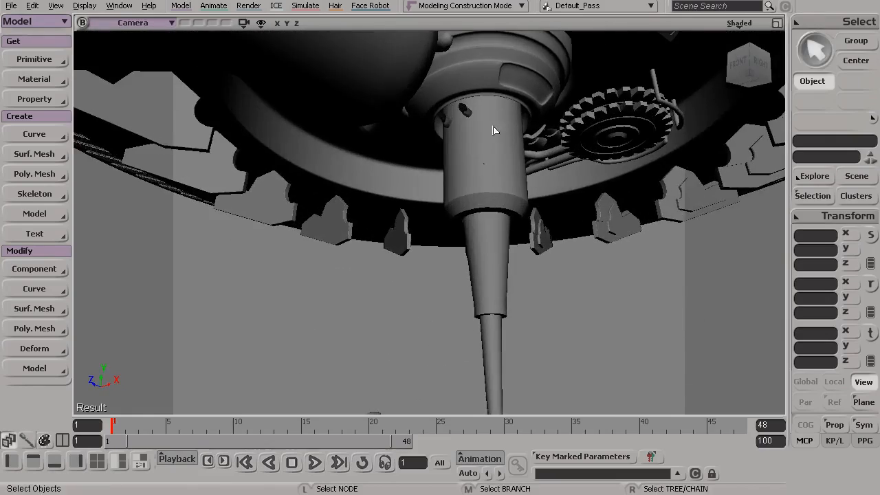
pyautogui.click(469, 115)
pyautogui.press('s')
pyautogui.moveTo(469, 114); pyautogui.dragTo(419, 219)
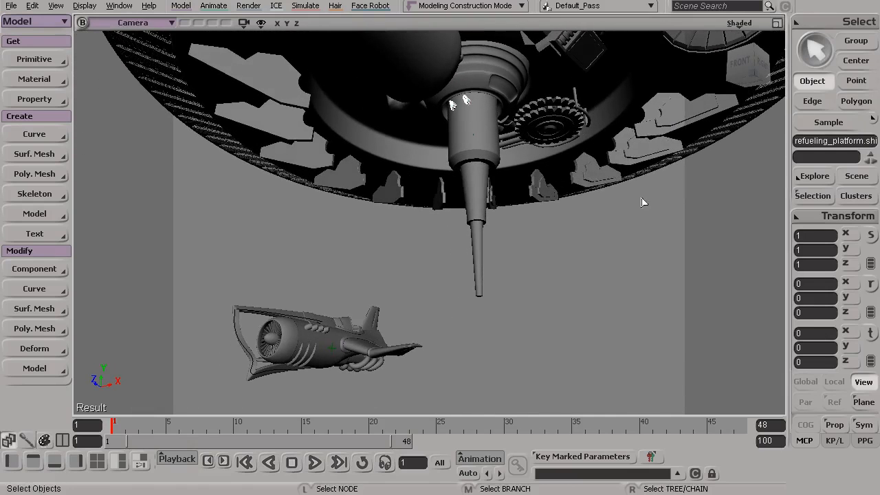
# Inspect the scene hierarchy, including the refueling_platform model's platform branch, to locate the imported pilot.
pyautogui.click(857, 177)
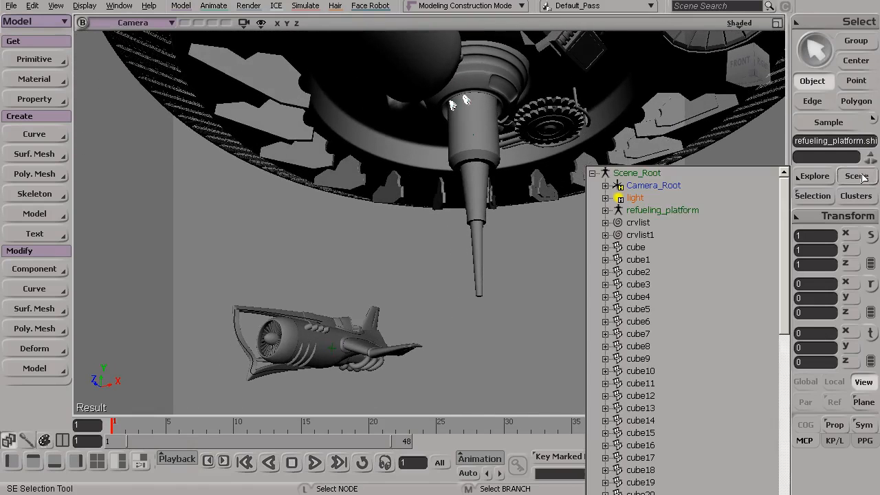
pyautogui.click(656, 211)
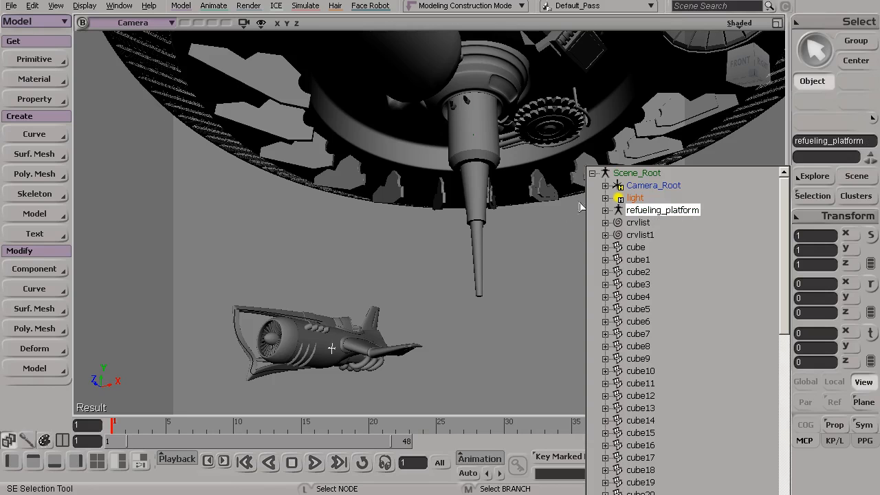
pyautogui.click(605, 210)
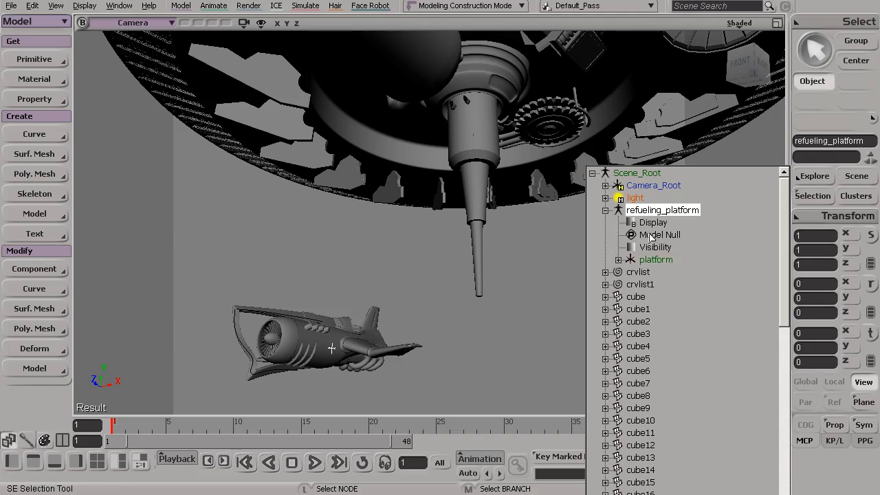
pyautogui.click(467, 101)
pyautogui.click(468, 102)
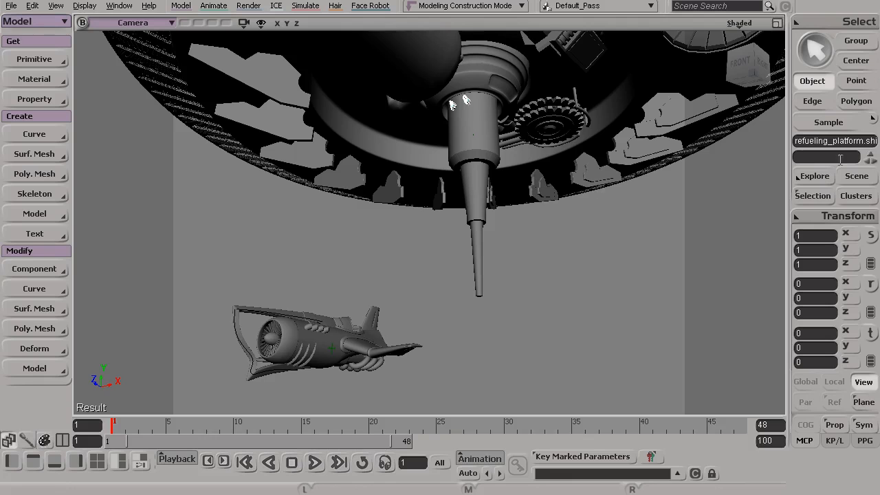
pyautogui.click(856, 176)
pyautogui.click(606, 210)
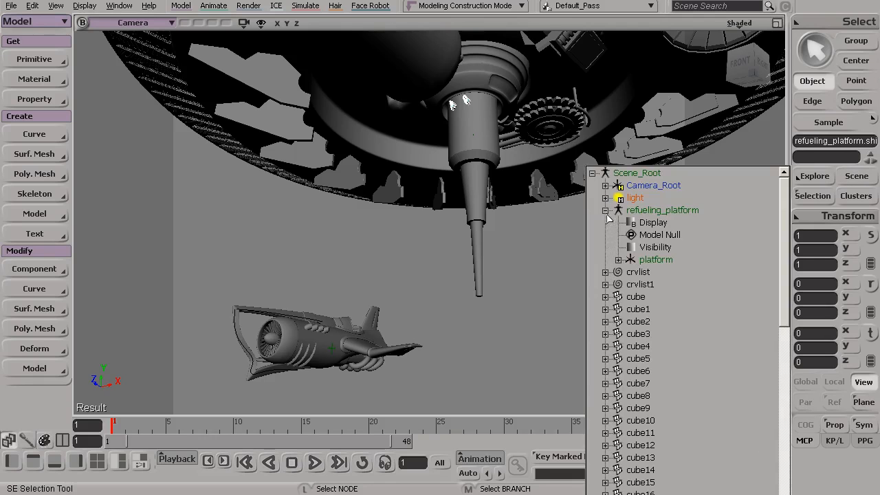
pyautogui.click(618, 260)
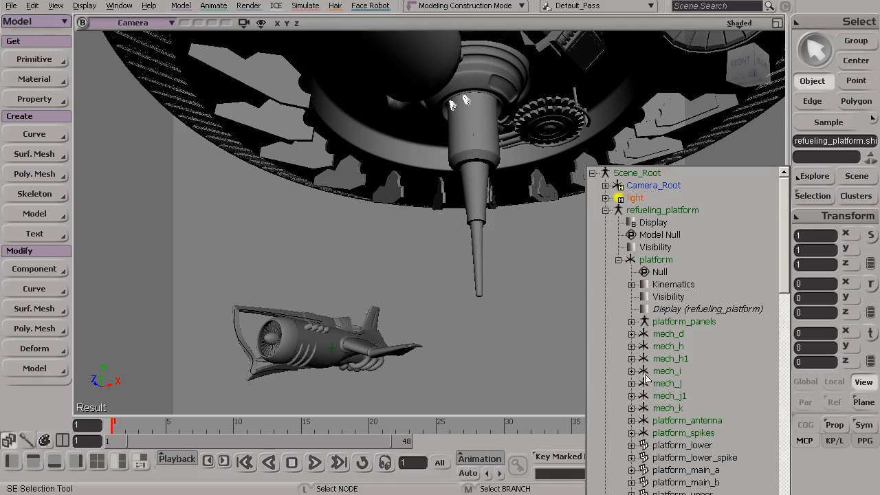
pyautogui.moveTo(787, 215); pyautogui.dragTo(768, 405)
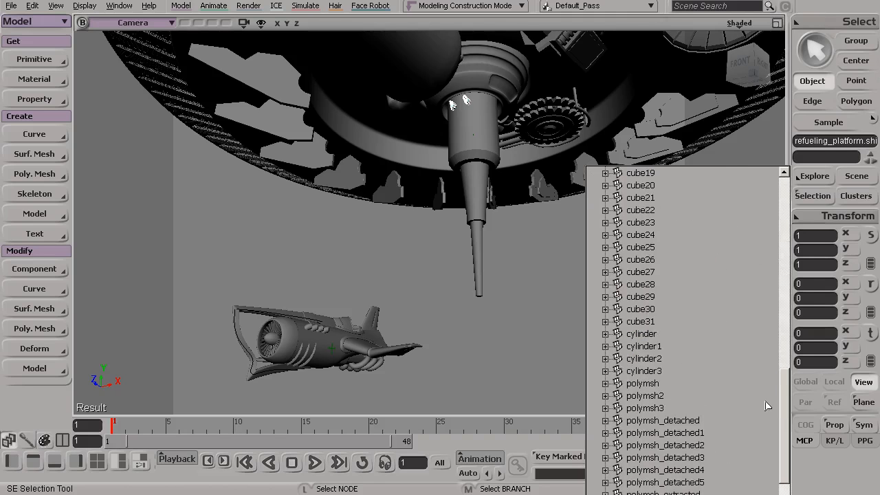
# Remove the pilot nested under the platform and import ship_pilot.xsi again with default options and nothing selected.
pyautogui.click(524, 288)
pyautogui.hotkey('ctrl', 'shift', 'a')
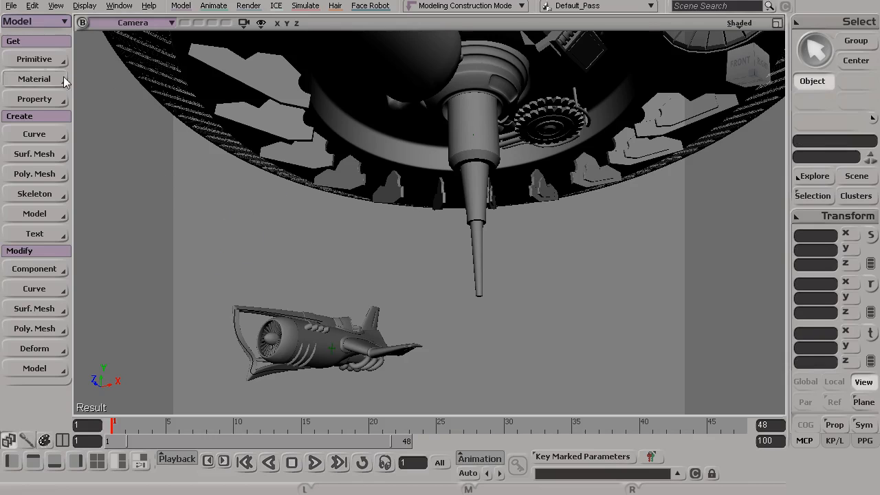
pyautogui.click(11, 6)
pyautogui.moveTo(62, 143)
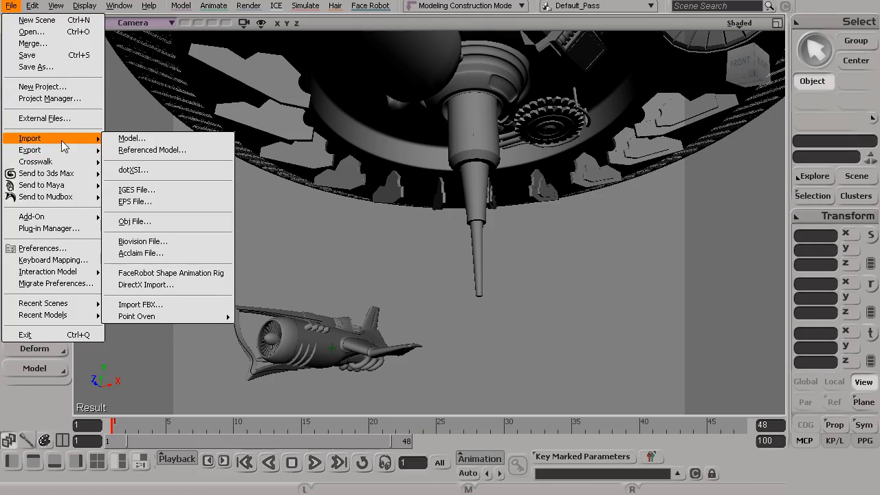
pyautogui.click(146, 170)
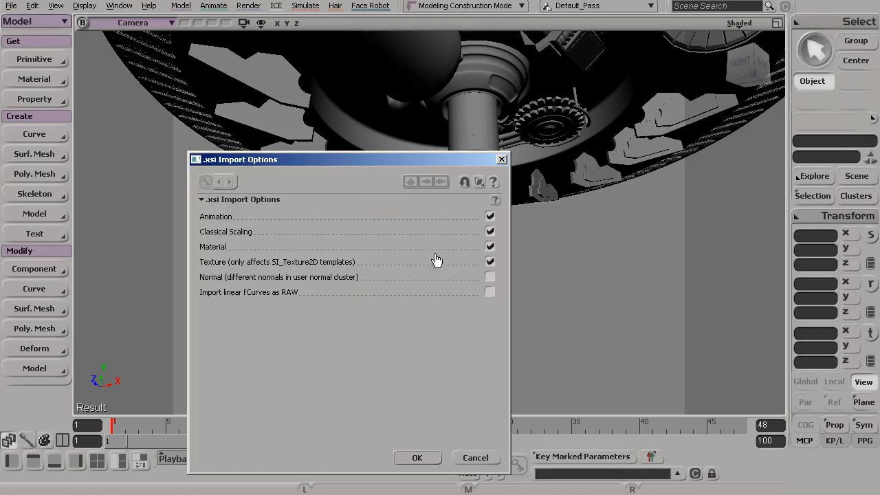
pyautogui.click(417, 458)
pyautogui.doubleClick(292, 152)
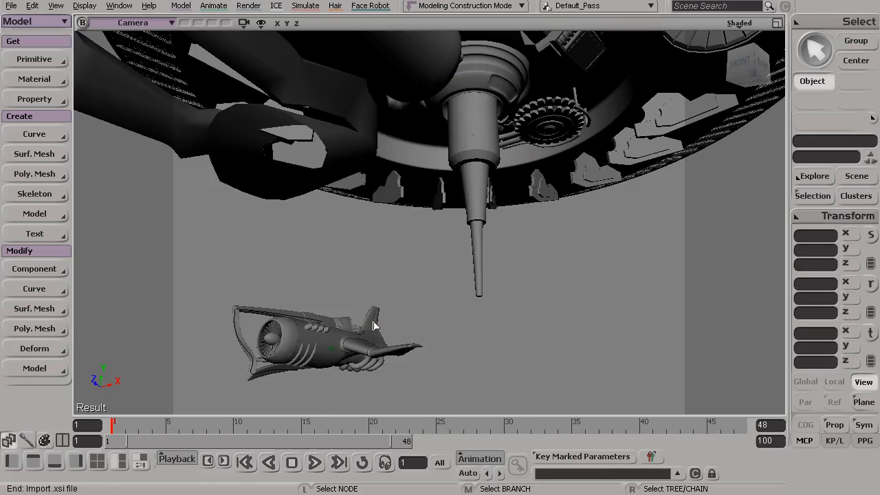
# Select the oversized pilot and scale it down uniformly to about 0.12.
pyautogui.press('s')
pyautogui.moveTo(348, 231); pyautogui.dragTo(303, 210)
pyautogui.press('space')
pyautogui.click(276, 206)
pyautogui.press('s')
pyautogui.moveTo(303, 209); pyautogui.dragTo(346, 243, button='right')
pyautogui.moveTo(346, 243); pyautogui.dragTo(397, 240)
pyautogui.press('x')
pyautogui.moveTo(412, 302); pyautogui.dragTo(326, 313)
# Move the pilot into the aircraft's cockpit, to about -6.27 in Z and -2.31 in Y.
pyautogui.press('s')
pyautogui.moveTo(384, 307); pyautogui.dragTo(365, 321)
pyautogui.moveTo(365, 321); pyautogui.dragTo(393, 265, button='right')
pyautogui.press('v')
pyautogui.moveTo(341, 300); pyautogui.dragTo(456, 275)
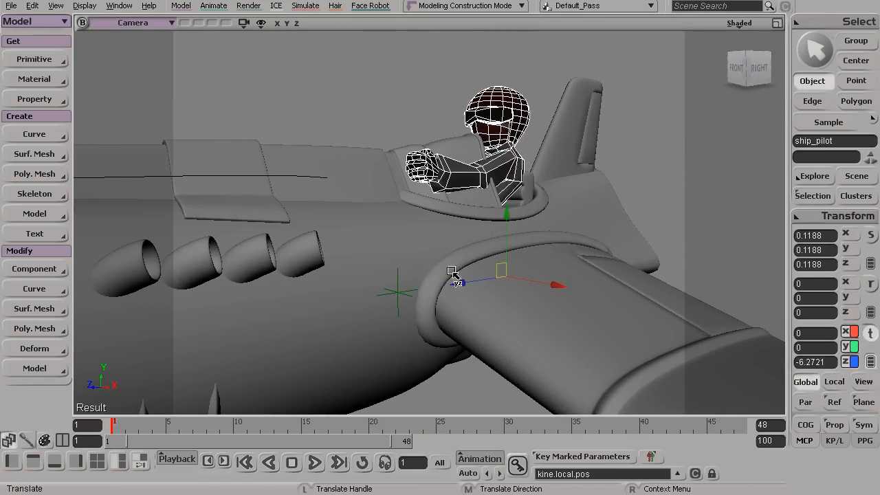
pyautogui.moveTo(505, 210); pyautogui.dragTo(506, 255)
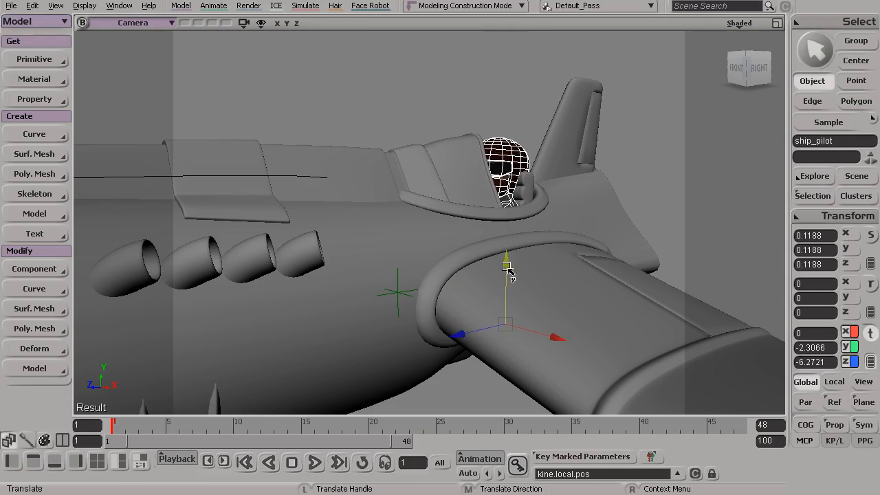
# Set the pilot's scale to 0.1 in X, Y and Z.
pyautogui.click(823, 234)
pyautogui.write('.1')
pyautogui.press('Tab')
pyautogui.write('.1')
pyautogui.press('Tab')
pyautogui.write('.1')
pyautogui.press('Return')
# Reposition the pilot in the cockpit seat to about -1.63 in Y and -5.11 in Z.
pyautogui.press('s')
pyautogui.moveTo(611, 295); pyautogui.dragTo(399, 337)
pyautogui.moveTo(456, 275); pyautogui.dragTo(456, 260)
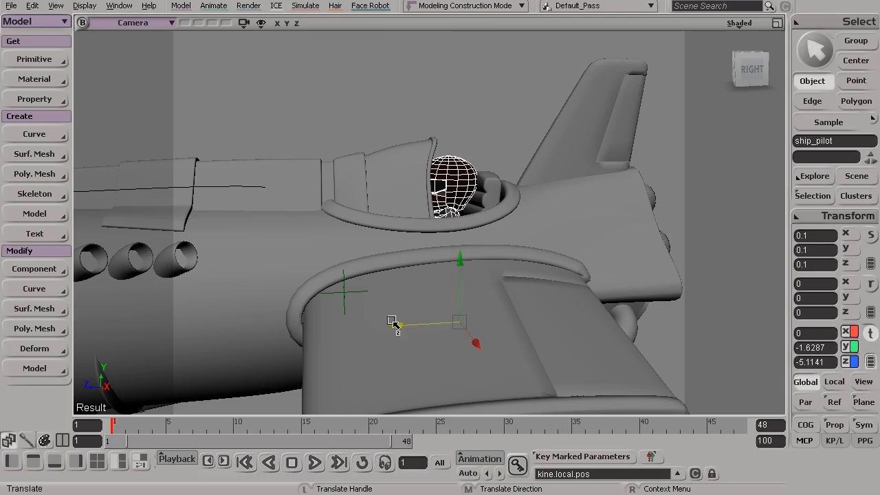
pyautogui.moveTo(401, 329); pyautogui.dragTo(401, 327)
# Clear the selection and examine how the pilot sits in the aircraft's cockpit.
pyautogui.press('s')
pyautogui.moveTo(446, 327)
pyautogui.mouseDown()
pyautogui.moveTo(403, 342)
pyautogui.moveTo(445, 336)
pyautogui.mouseUp()
pyautogui.moveTo(445, 336); pyautogui.dragTo(421, 330, button='right')
pyautogui.press('space')
pyautogui.click(415, 185)
pyautogui.press('s')
pyautogui.moveTo(455, 254); pyautogui.dragTo(474, 247)
pyautogui.press('space')
pyautogui.click(477, 128)
# Select the whole refueling platform branch, rotate it freehand and clear the selection.
pyautogui.press('s')
pyautogui.moveTo(507, 198); pyautogui.dragTo(442, 300)
pyautogui.click(509, 188)
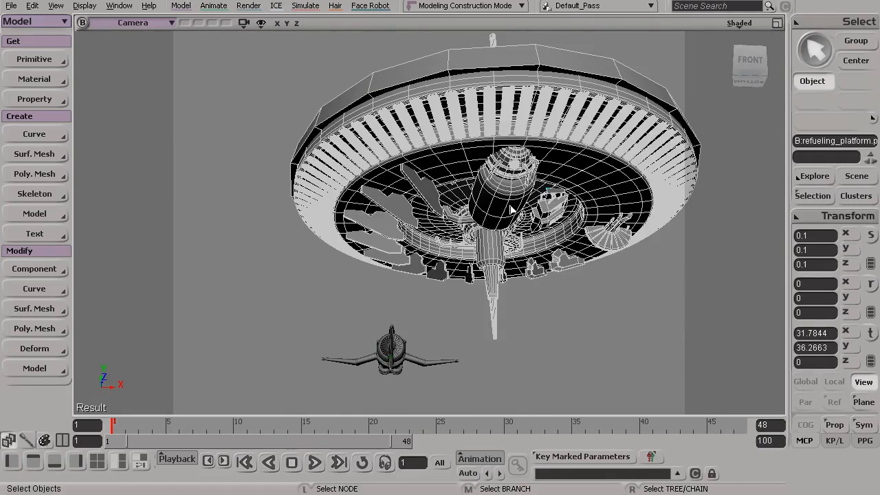
pyautogui.press('c')
pyautogui.moveTo(471, 225); pyautogui.dragTo(397, 250)
pyautogui.press('space')
pyautogui.click(310, 287)
# Examine the aircraft from several angles and select its polymsh2 wing to check the object's name.
pyautogui.press('s')
pyautogui.moveTo(342, 287); pyautogui.dragTo(335, 332)
pyautogui.moveTo(387, 339); pyautogui.dragTo(302, 318)
pyautogui.moveTo(302, 318); pyautogui.dragTo(329, 259, button='middle')
pyautogui.moveTo(330, 259); pyautogui.dragTo(481, 340, button='right')
pyautogui.moveTo(444, 346); pyautogui.dragTo(447, 263, button='middle')
pyautogui.moveTo(445, 262); pyautogui.dragTo(537, 300, button='right')
pyautogui.moveTo(537, 299); pyautogui.dragTo(467, 287)
pyautogui.moveTo(467, 287); pyautogui.dragTo(523, 310, button='right')
pyautogui.click(546, 266)
pyautogui.press('s')
pyautogui.moveTo(442, 304); pyautogui.dragTo(434, 279)
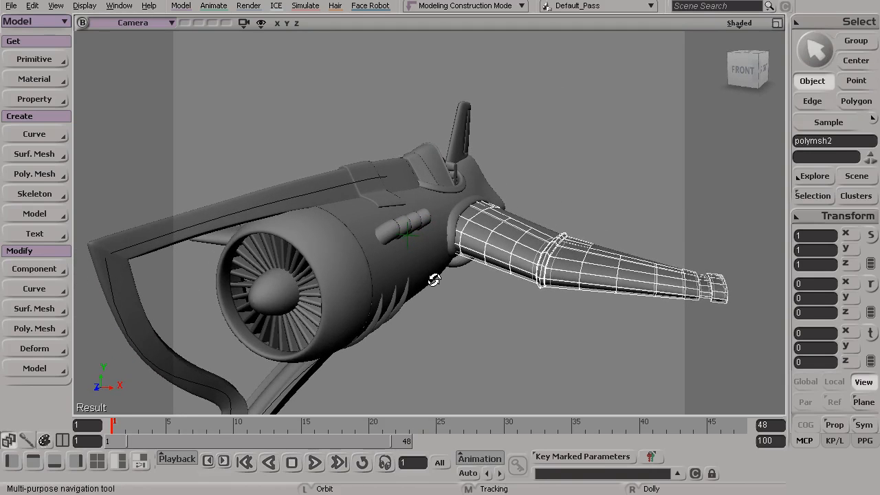
# Select the aircraft's fuselage surface and rename it plane_body.
pyautogui.press('space')
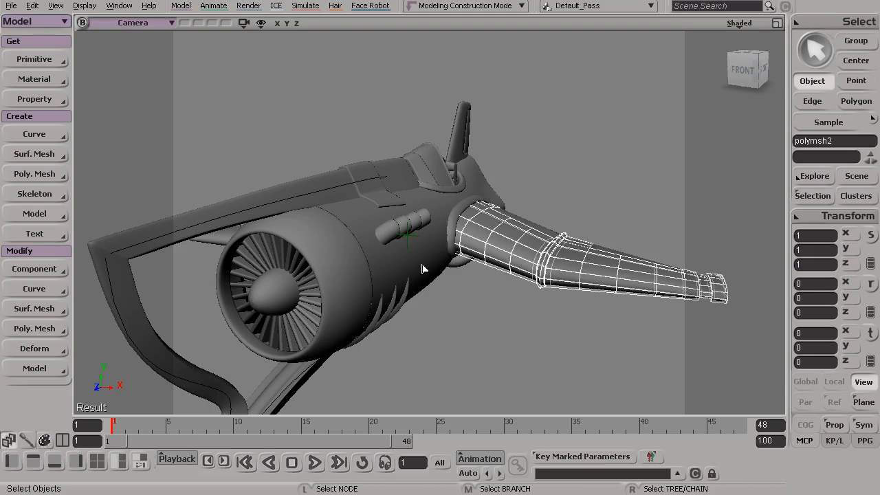
pyautogui.click(423, 270)
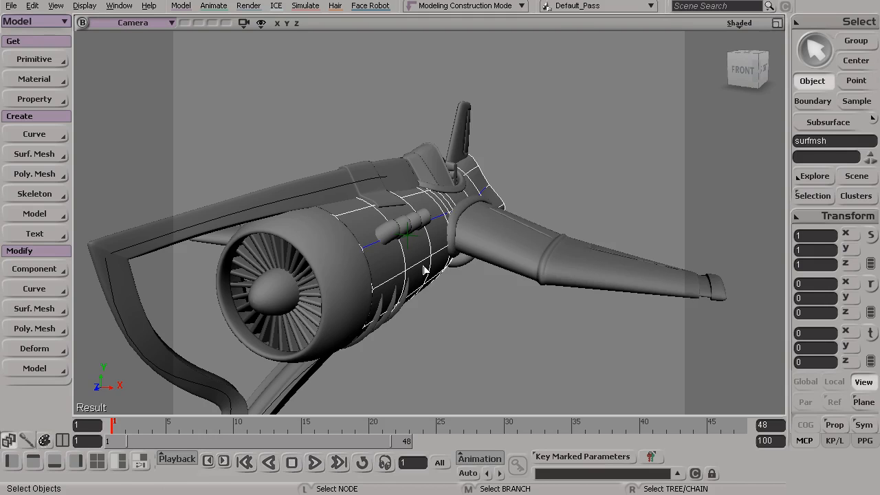
pyautogui.press('s')
pyautogui.moveTo(423, 267); pyautogui.dragTo(403, 271)
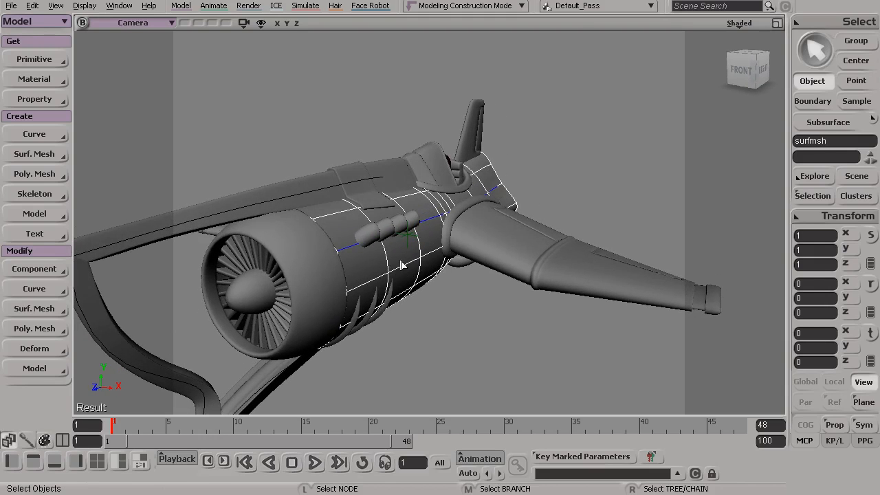
pyautogui.press('Return')
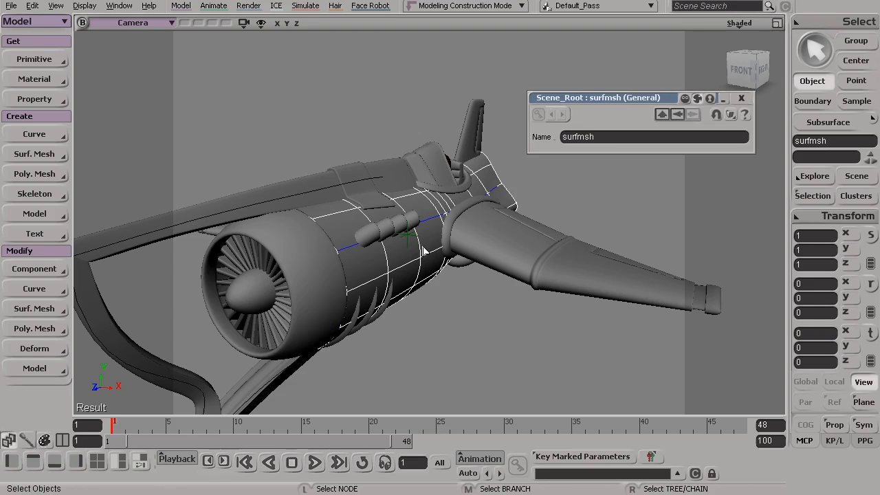
pyautogui.click(606, 137)
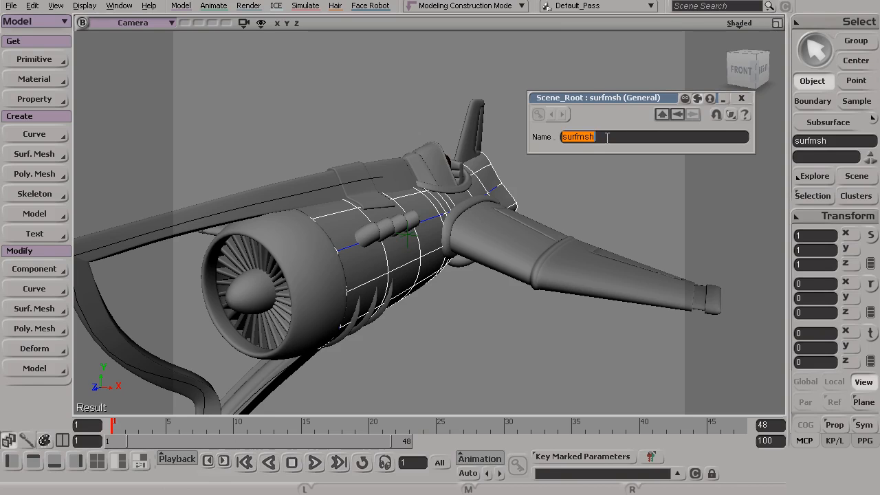
pyautogui.write('plane_')
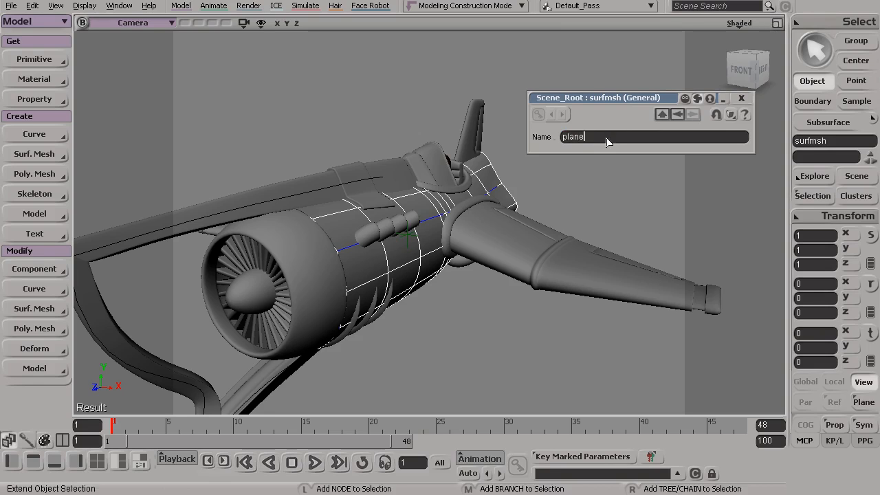
pyautogui.write('body')
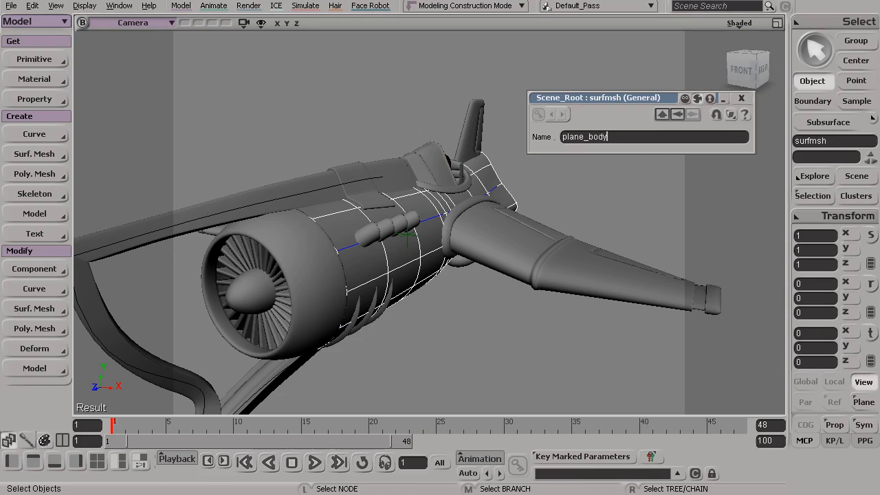
pyautogui.click(311, 272)
# Select the polymsh2 wing and rename it left_wing.
pyautogui.click(505, 238)
pyautogui.press('s')
pyautogui.moveTo(440, 245); pyautogui.dragTo(395, 249)
pyautogui.moveTo(394, 249); pyautogui.dragTo(450, 277, button='right')
pyautogui.moveTo(449, 277); pyautogui.dragTo(403, 311)
pyautogui.moveTo(500, 272); pyautogui.dragTo(430, 281, button='middle')
pyautogui.doubleClick(609, 147)
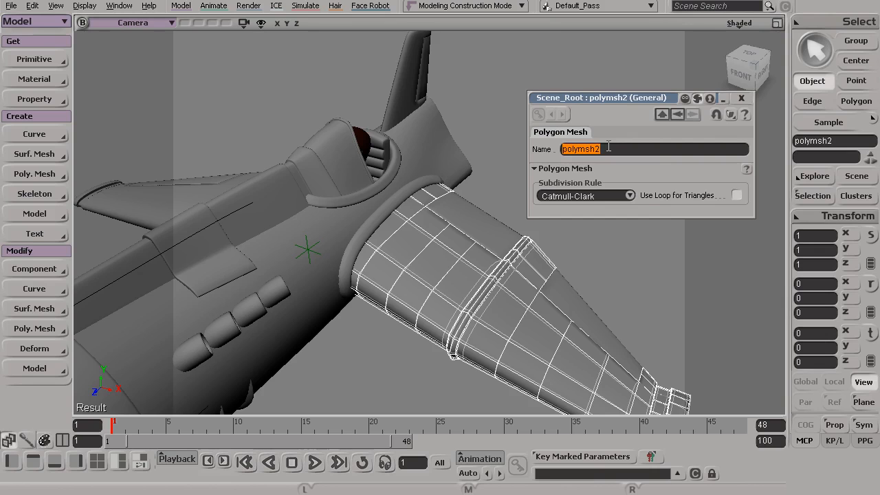
pyautogui.write('left_wing')
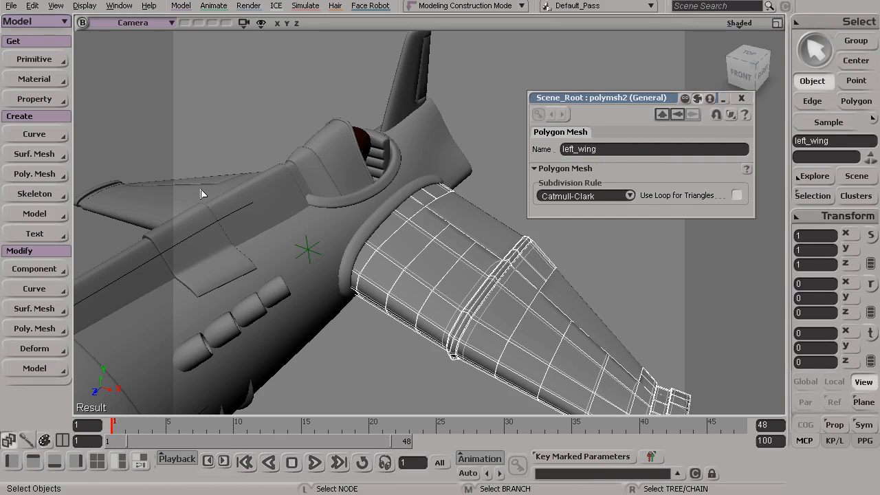
# Select the wing on the opposite side of the fuselage and rename it right_wing.
pyautogui.click(201, 194)
pyautogui.doubleClick(626, 147)
pyautogui.write('right_wing')
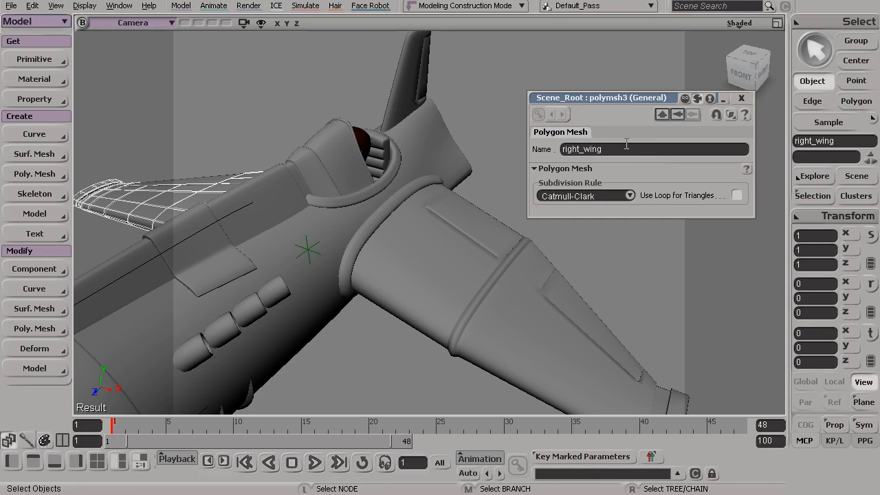
# Select the tail fin and two neighbouring engine fan blades to check their object names.
pyautogui.click(396, 118)
pyautogui.press('s')
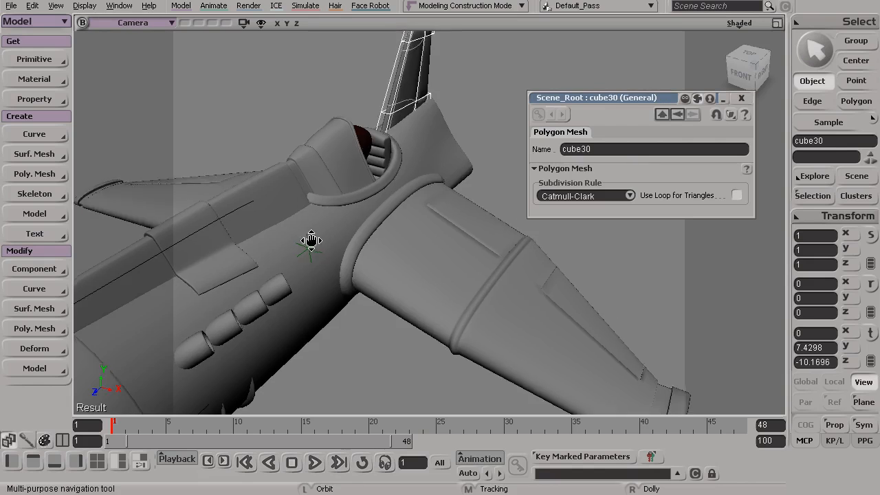
pyautogui.moveTo(308, 243); pyautogui.dragTo(387, 147, button='middle')
pyautogui.moveTo(386, 147)
pyautogui.mouseDown()
pyautogui.moveTo(381, 171)
pyautogui.moveTo(386, 138)
pyautogui.mouseUp()
pyautogui.press('space')
pyautogui.keyDown('shift'); pyautogui.click(354, 105); pyautogui.keyUp('shift')
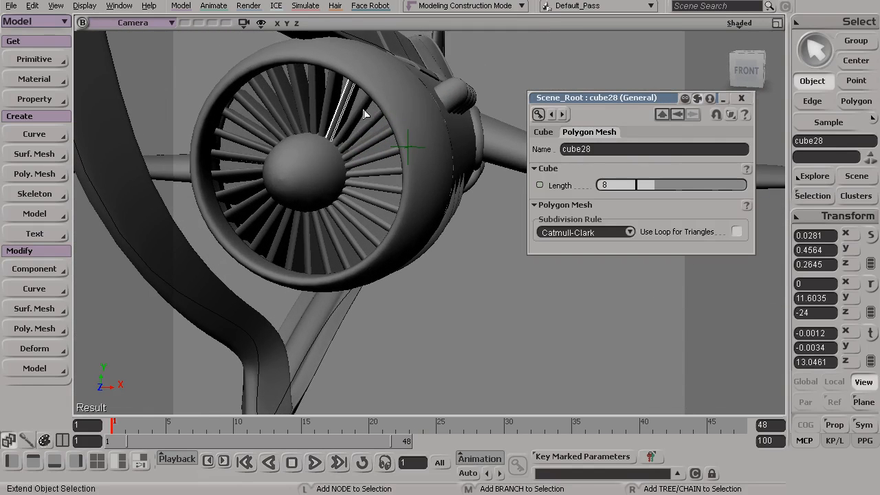
pyautogui.click(740, 98)
# Find the fan blades in the scene's object list and select cube31 and cube30 to identify those parts.
pyautogui.click(857, 177)
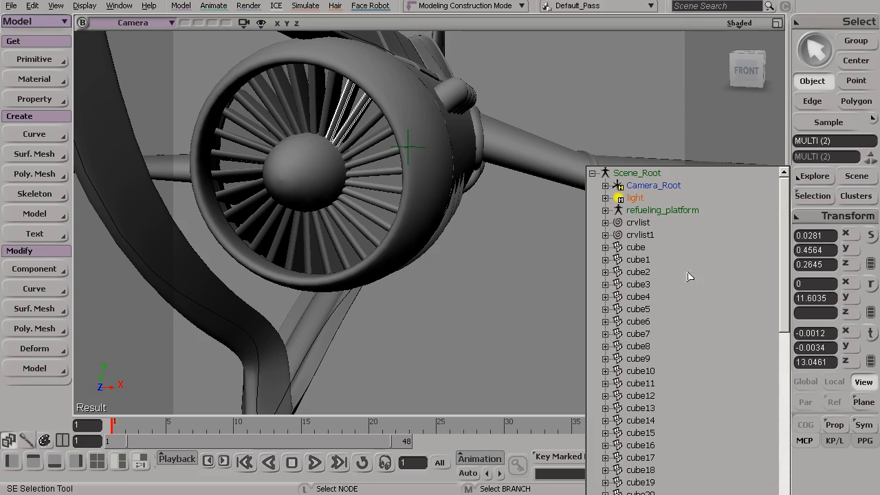
pyautogui.moveTo(784, 205); pyautogui.dragTo(787, 345)
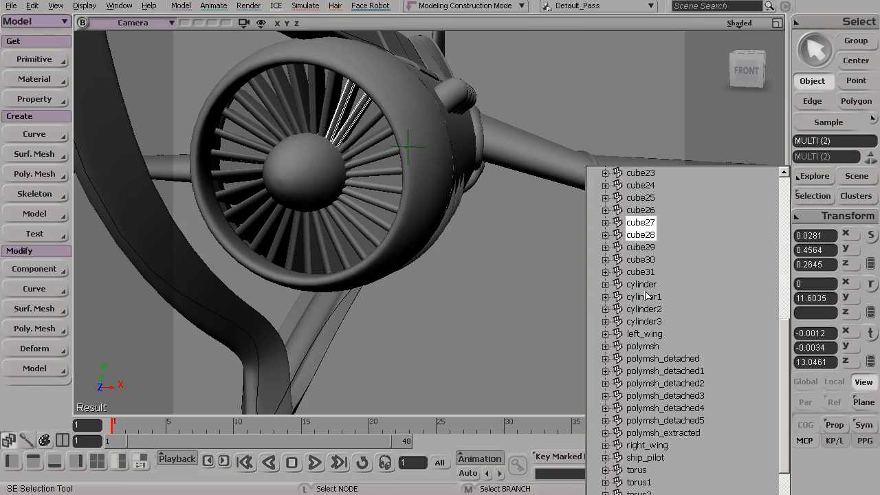
pyautogui.click(640, 272)
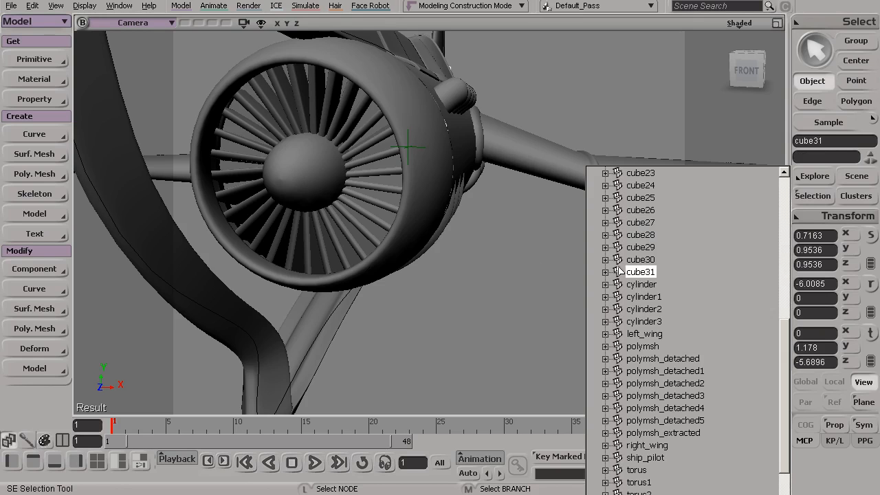
pyautogui.click(642, 260)
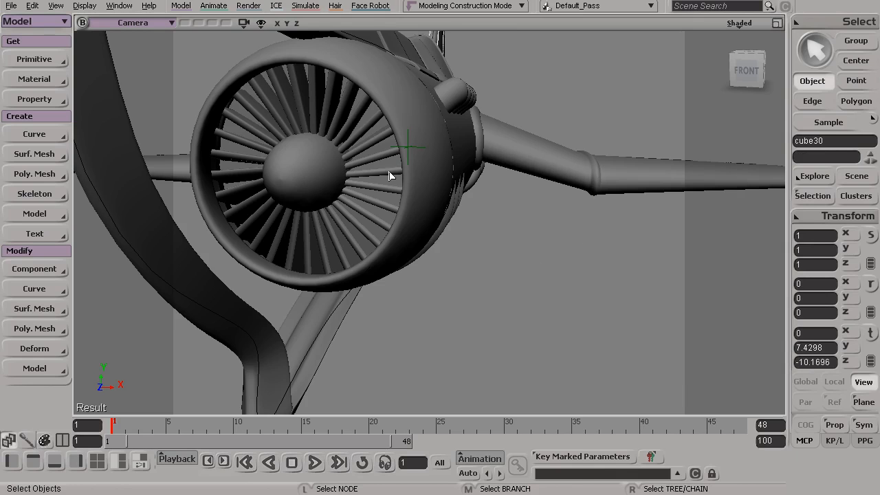
pyautogui.click(390, 174)
# Select five adjacent blades on the upper side of the engine fan, cube28 to cube24.
pyautogui.click(345, 112)
pyautogui.keyDown('shift'); pyautogui.click(363, 124); pyautogui.keyUp('shift')
pyautogui.keyDown('shift'); pyautogui.click(367, 133); pyautogui.keyUp('shift')
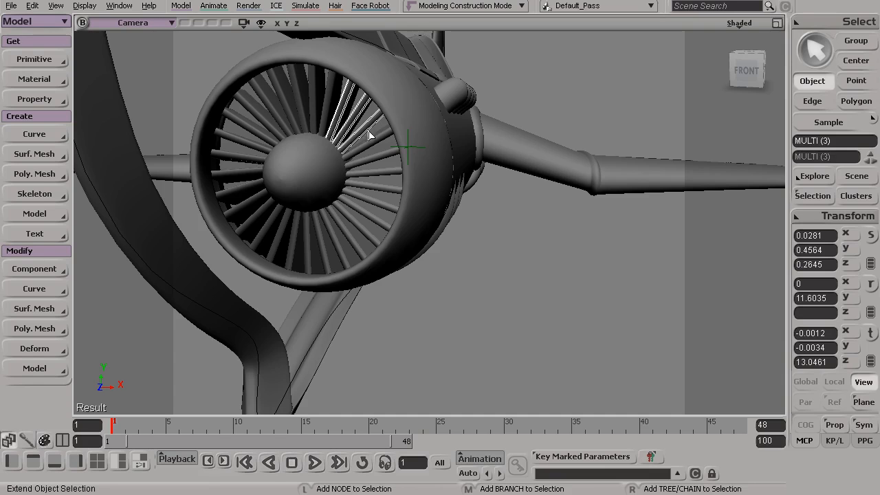
pyautogui.keyDown('shift'); pyautogui.click(380, 142); pyautogui.keyUp('shift')
pyautogui.keyDown('shift'); pyautogui.click(389, 159); pyautogui.keyUp('shift')
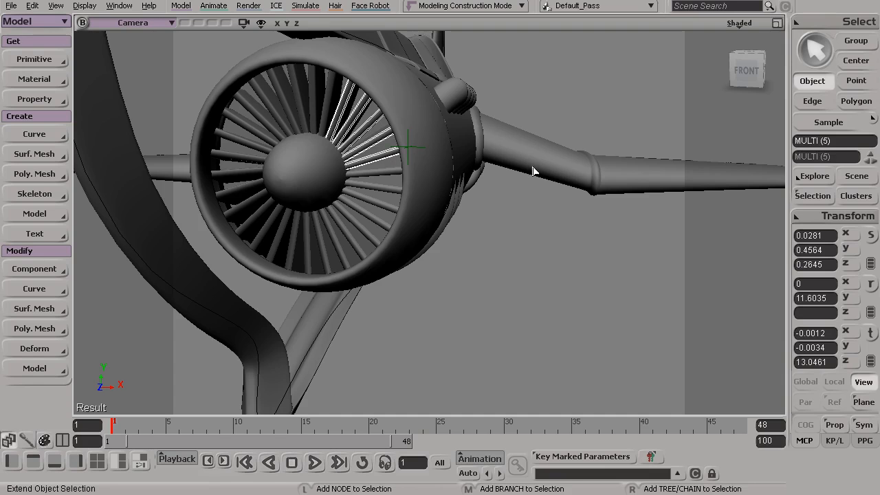
# Add cube29, cube30 and cube23 through cube16 to the selection from the scene's object list.
pyautogui.click(857, 176)
pyautogui.moveTo(785, 249); pyautogui.dragTo(783, 300)
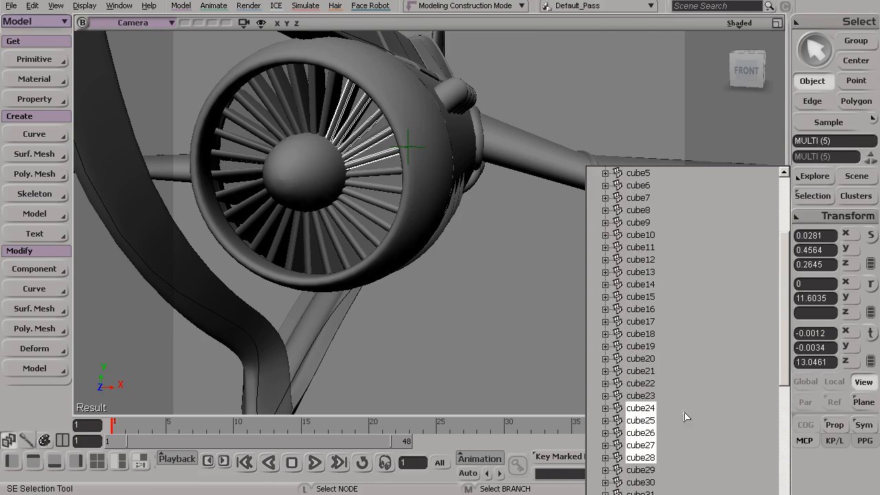
pyautogui.keyDown('ctrl'); pyautogui.click(643, 470); pyautogui.keyUp('ctrl')
pyautogui.keyDown('ctrl'); pyautogui.click(643, 482); pyautogui.keyUp('ctrl')
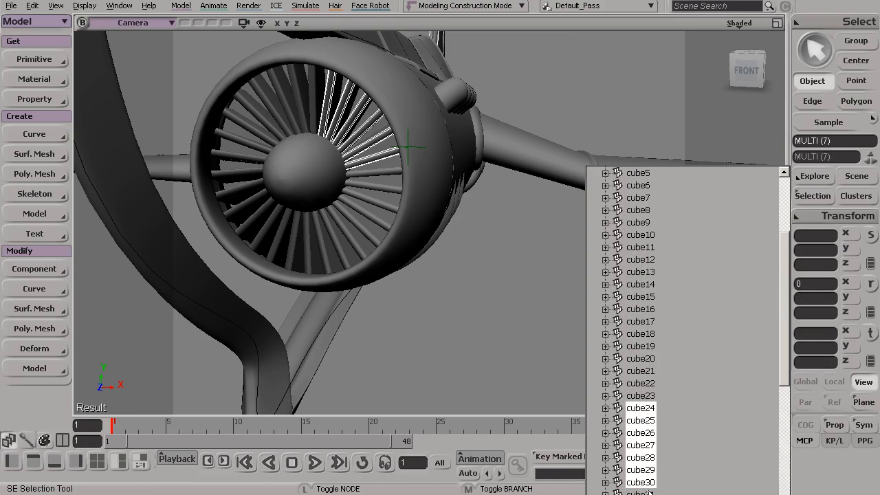
pyautogui.keyDown('ctrl'); pyautogui.click(635, 394); pyautogui.keyUp('ctrl')
pyautogui.keyDown('ctrl'); pyautogui.click(639, 383); pyautogui.keyUp('ctrl')
pyautogui.keyDown('ctrl'); pyautogui.click(639, 370); pyautogui.keyUp('ctrl')
pyautogui.keyDown('ctrl'); pyautogui.click(640, 358); pyautogui.keyUp('ctrl')
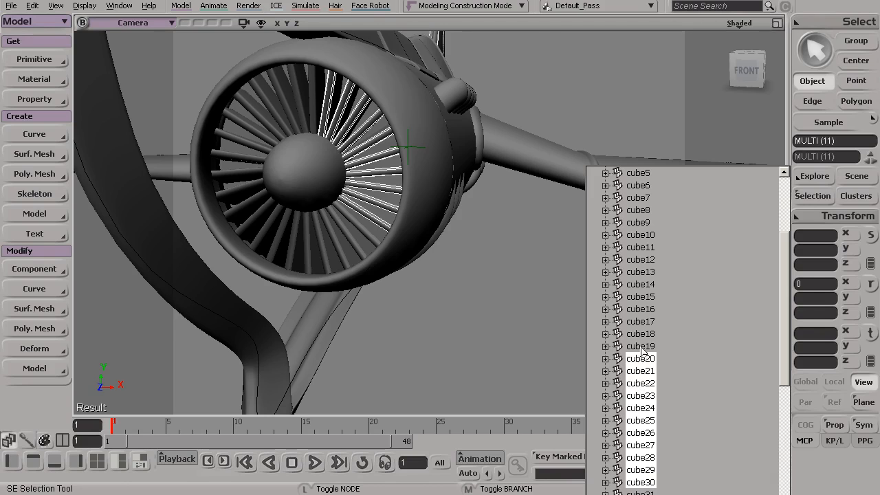
pyautogui.keyDown('ctrl'); pyautogui.click(639, 346); pyautogui.keyUp('ctrl')
pyautogui.keyDown('ctrl'); pyautogui.click(639, 333); pyautogui.keyUp('ctrl')
pyautogui.keyDown('ctrl'); pyautogui.click(640, 321); pyautogui.keyUp('ctrl')
pyautogui.keyDown('ctrl'); pyautogui.click(640, 309); pyautogui.keyUp('ctrl')
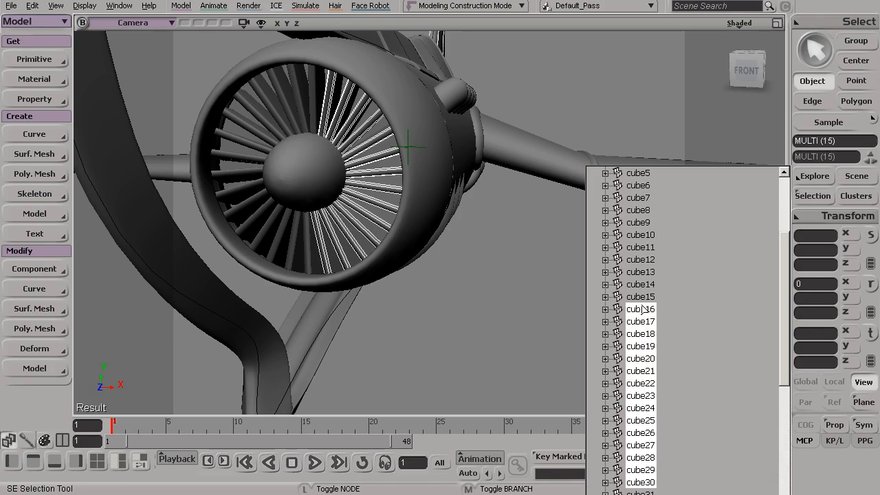
# Extend the fan blade selection with cube15 through cube5 from the scene's object list.
pyautogui.keyDown('ctrl'); pyautogui.click(640, 296); pyautogui.keyUp('ctrl')
pyautogui.keyDown('ctrl'); pyautogui.click(640, 283); pyautogui.keyUp('ctrl')
pyautogui.keyDown('ctrl'); pyautogui.click(640, 271); pyautogui.keyUp('ctrl')
pyautogui.keyDown('ctrl'); pyautogui.click(640, 259); pyautogui.keyUp('ctrl')
pyautogui.keyDown('ctrl'); pyautogui.click(639, 247); pyautogui.keyUp('ctrl')
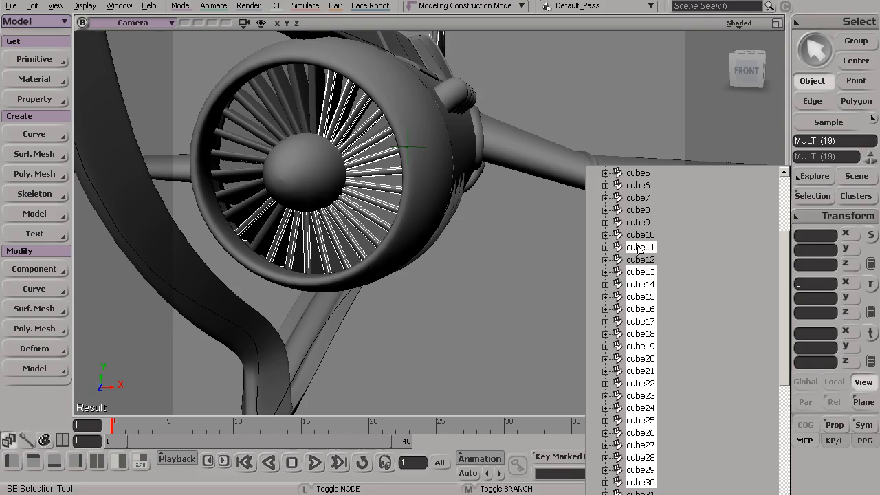
pyautogui.keyDown('ctrl'); pyautogui.click(640, 265); pyautogui.keyUp('ctrl')
pyautogui.keyDown('ctrl'); pyautogui.click(640, 236); pyautogui.keyUp('ctrl')
pyautogui.keyDown('ctrl'); pyautogui.click(639, 223); pyautogui.keyUp('ctrl')
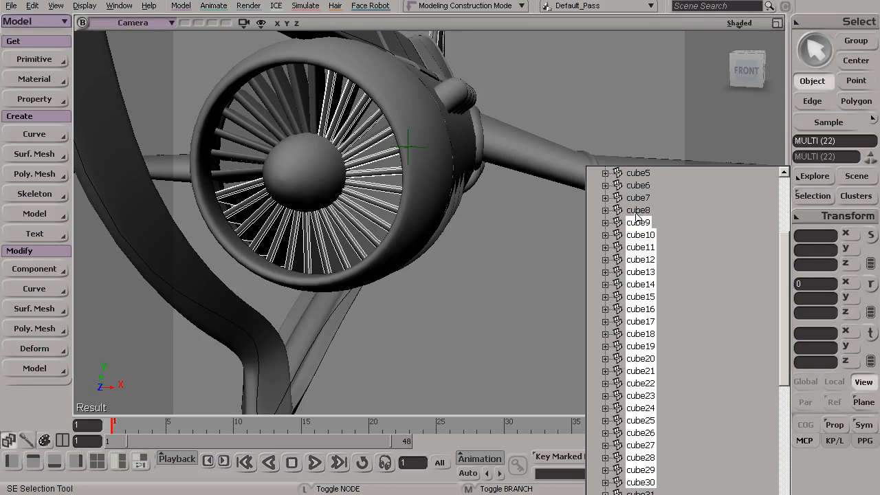
pyautogui.keyDown('ctrl'); pyautogui.click(638, 210); pyautogui.keyUp('ctrl')
pyautogui.keyDown('ctrl'); pyautogui.click(637, 197); pyautogui.keyUp('ctrl')
pyautogui.keyDown('ctrl'); pyautogui.click(640, 185); pyautogui.keyUp('ctrl')
pyautogui.keyDown('ctrl'); pyautogui.click(641, 173); pyautogui.keyUp('ctrl')
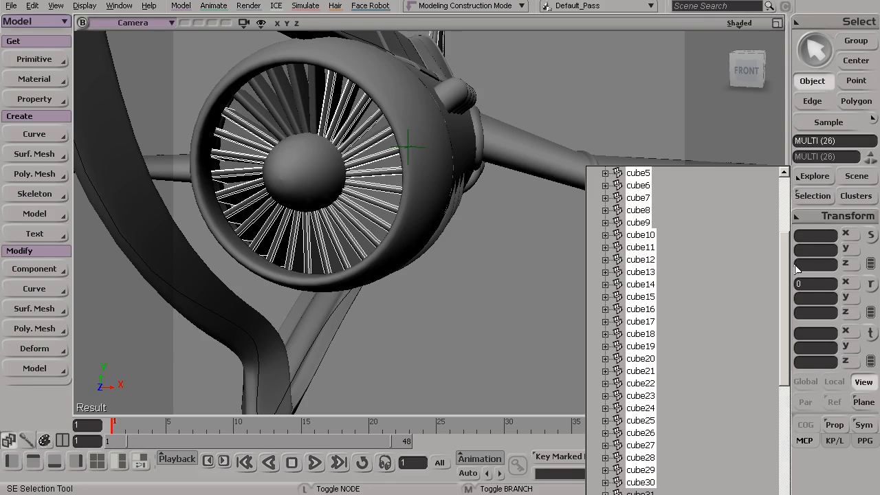
# Add cube4 through cube to the selection and rename all selected blades with the name fanBlade_1.
pyautogui.scroll(4, 643, 295)
pyautogui.keyDown('ctrl'); pyautogui.click(640, 297); pyautogui.keyUp('ctrl')
pyautogui.keyDown('ctrl'); pyautogui.click(639, 285); pyautogui.keyUp('ctrl')
pyautogui.keyDown('ctrl'); pyautogui.click(637, 272); pyautogui.keyUp('ctrl')
pyautogui.keyDown('ctrl'); pyautogui.click(637, 260); pyautogui.keyUp('ctrl')
pyautogui.keyDown('ctrl'); pyautogui.click(634, 247); pyautogui.keyUp('ctrl')
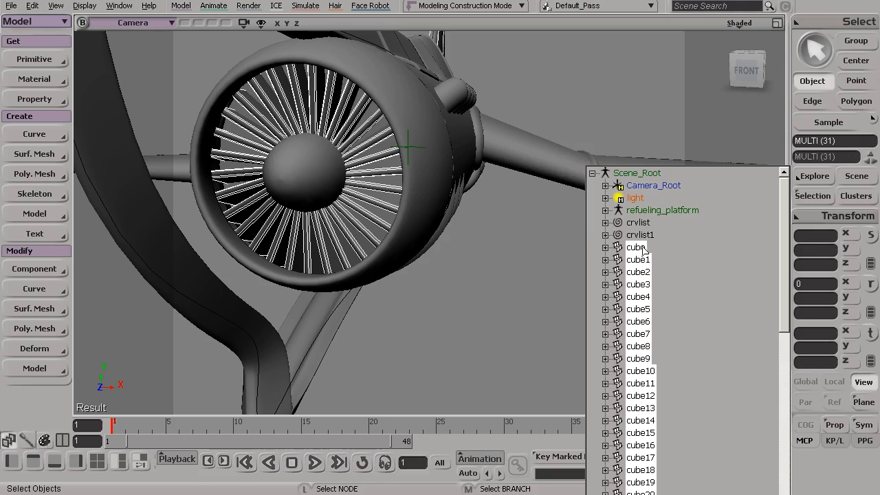
pyautogui.press('Return')
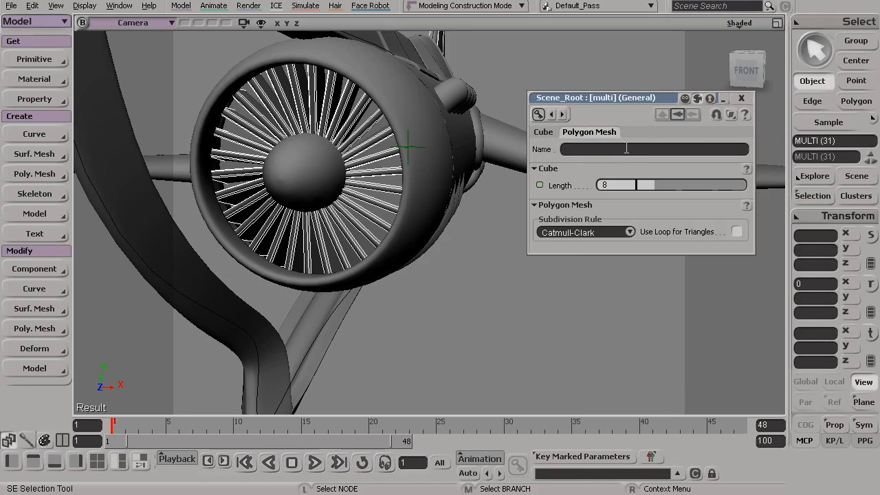
pyautogui.write('fanBlade_1')
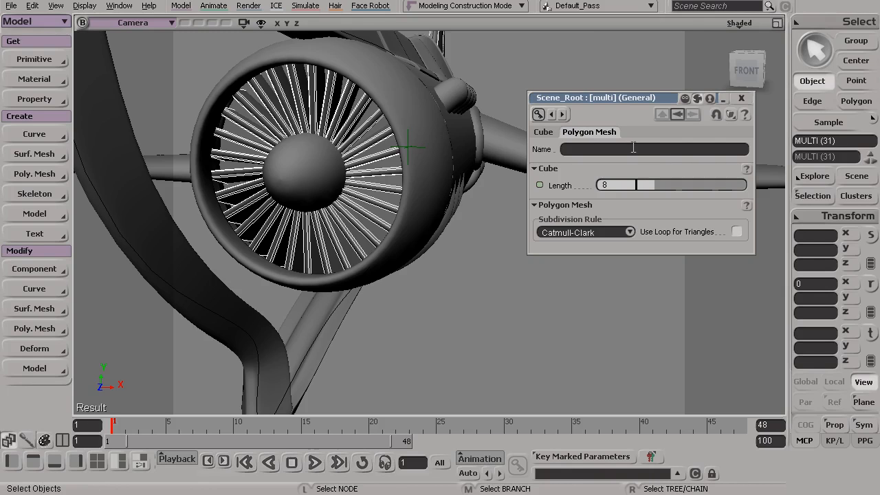
# Select several fan blades one at a time to check their numbered names.
pyautogui.click(355, 126)
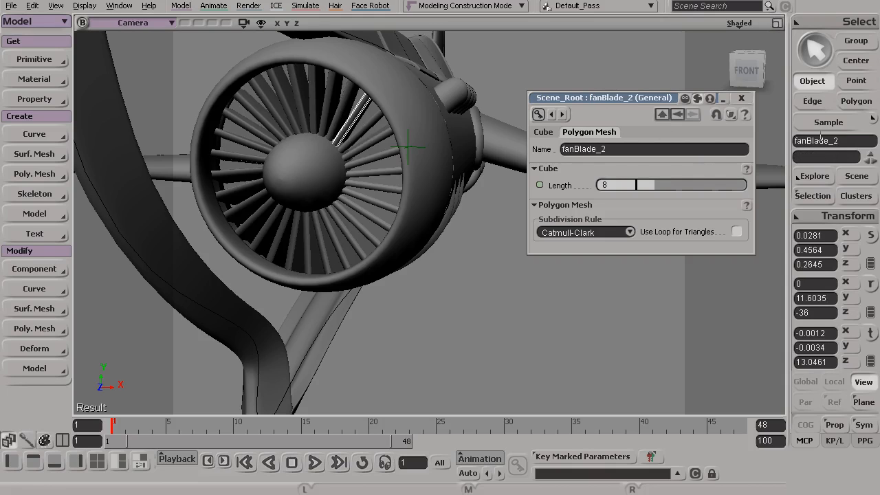
pyautogui.click(376, 140)
pyautogui.click(376, 140)
pyautogui.click(379, 151)
pyautogui.click(384, 169)
pyautogui.click(383, 183)
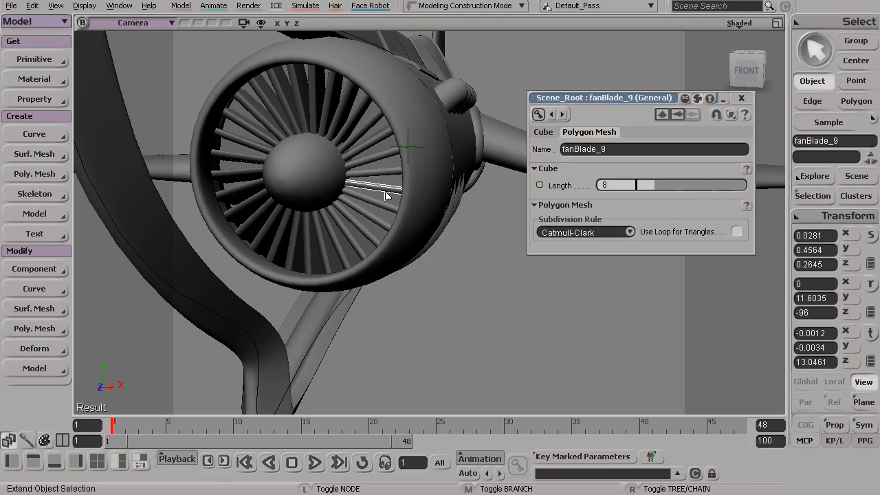
# Select the three curved torus ribs on the fuselage behind the engine and rename them body_rib.
pyautogui.press('s')
pyautogui.moveTo(385, 195); pyautogui.dragTo(295, 192)
pyautogui.click(292, 192)
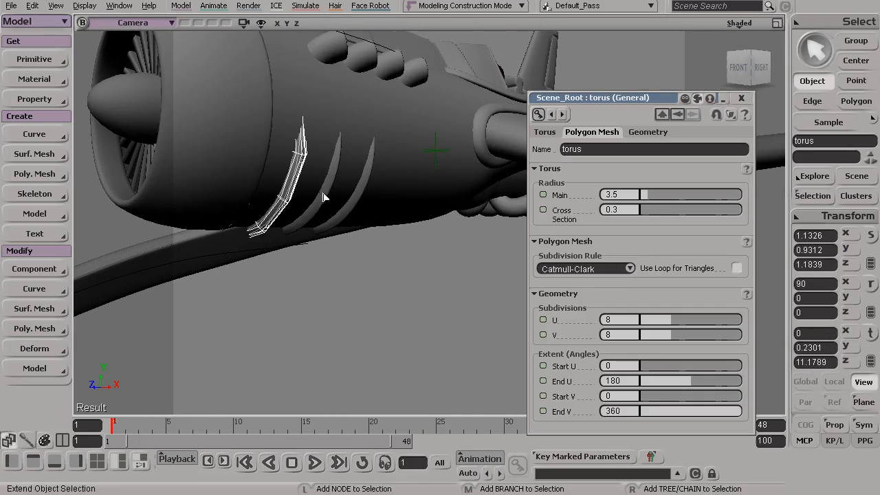
pyautogui.keyDown('shift'); pyautogui.click(328, 196); pyautogui.keyUp('shift')
pyautogui.keyDown('shift'); pyautogui.click(364, 199); pyautogui.keyUp('shift')
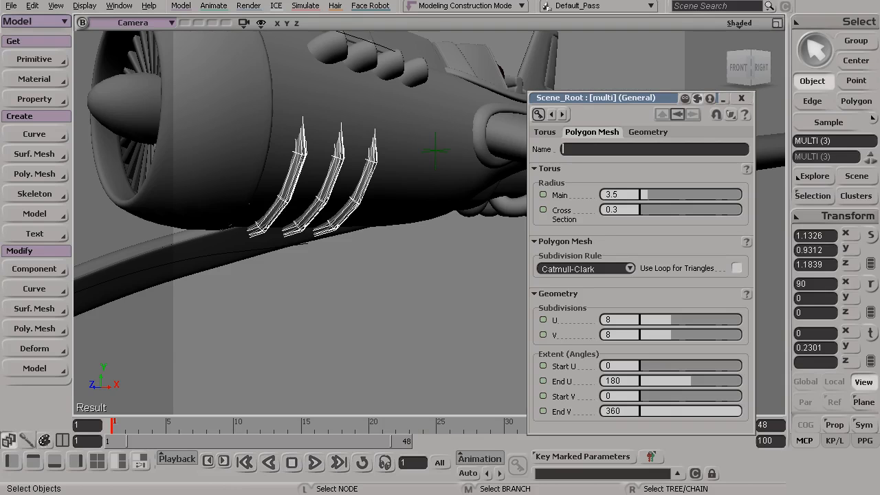
pyautogui.write('y_')
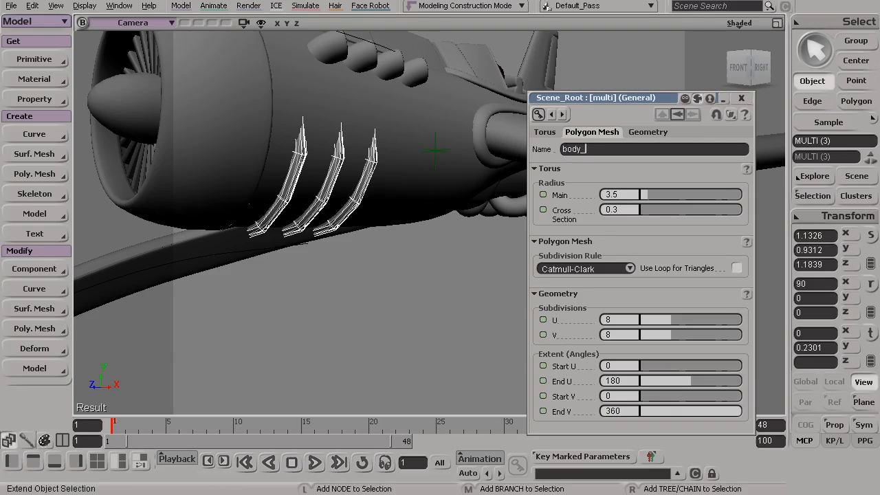
pyautogui.write('rib')
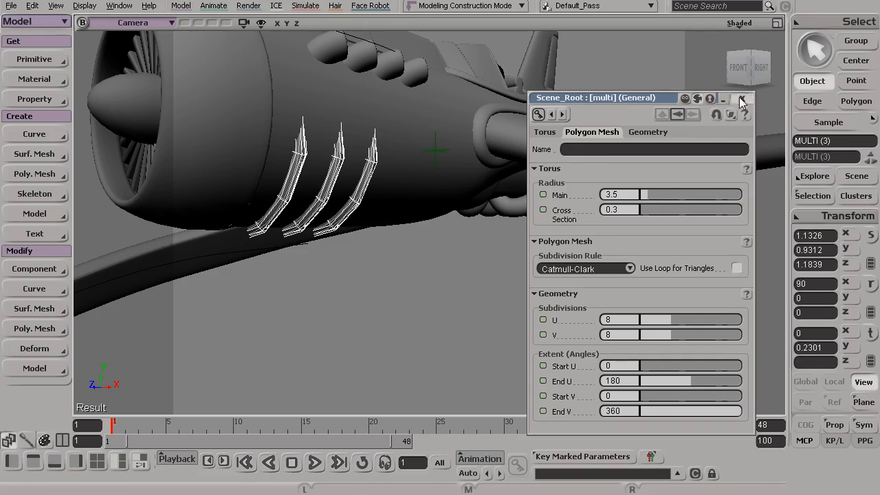
pyautogui.click(741, 98)
# Select the fuselage ribs individually to check their new names.
pyautogui.click(291, 185)
pyautogui.click(295, 185)
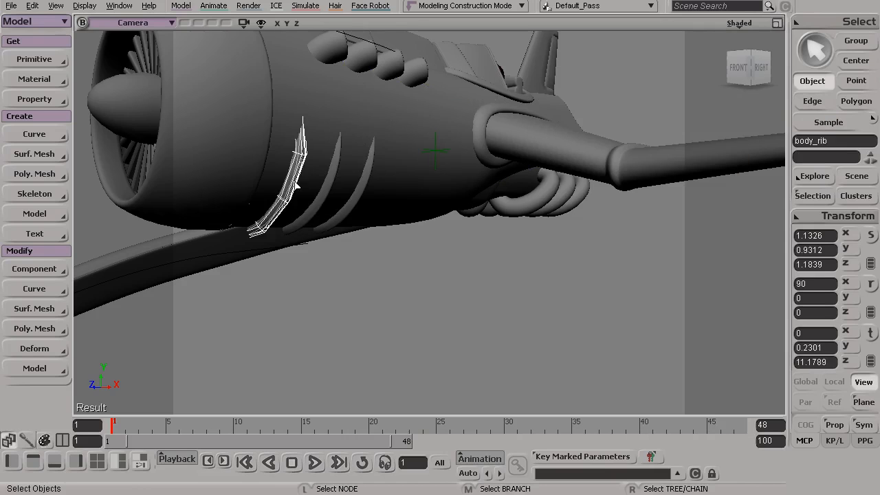
pyautogui.hotkey('ctrl', 'd')
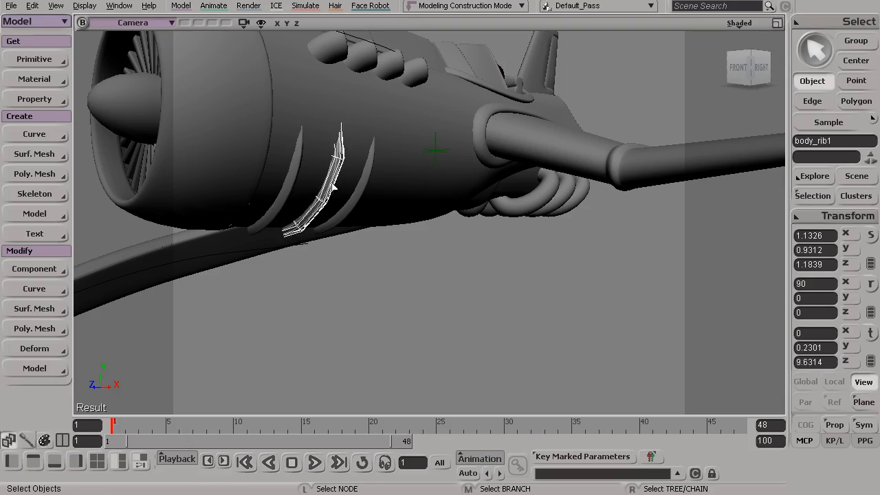
pyautogui.hotkey('ctrl', 'd')
# Clear the selection and examine the whole aircraft from the front-side angle.
pyautogui.press('s')
pyautogui.moveTo(524, 259); pyautogui.dragTo(491, 257)
pyautogui.press('a')
pyautogui.press('s')
pyautogui.moveTo(432, 246); pyautogui.dragTo(462, 241)
pyautogui.moveTo(394, 309); pyautogui.dragTo(440, 217, button='middle')
pyautogui.moveTo(440, 217); pyautogui.dragTo(491, 235, button='right')
pyautogui.press('space')
pyautogui.moveTo(401, 191); pyautogui.dragTo(488, 301)
pyautogui.press('f')
pyautogui.press('s')
pyautogui.click(489, 301)
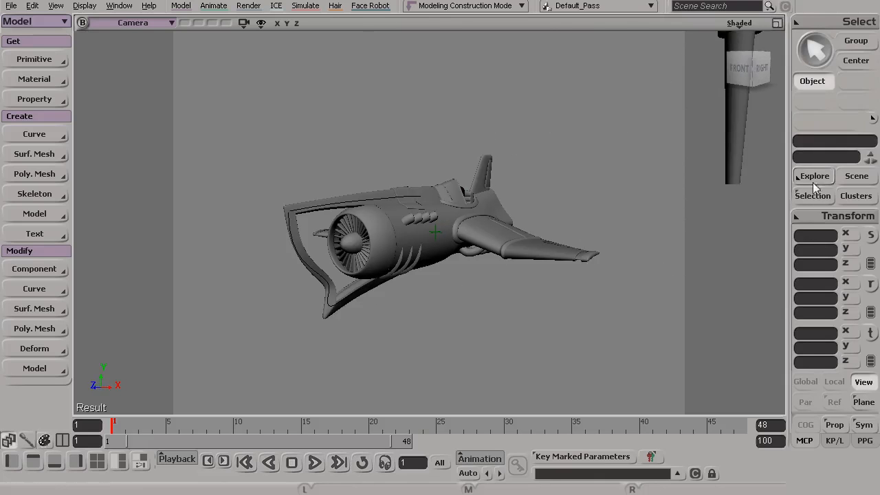
# Review the renamed parts in the scene's object list and inspect the aircraft from another angle.
pyautogui.click(849, 178)
pyautogui.scroll(-1, 784, 220)
pyautogui.scroll(-1, 783, 220)
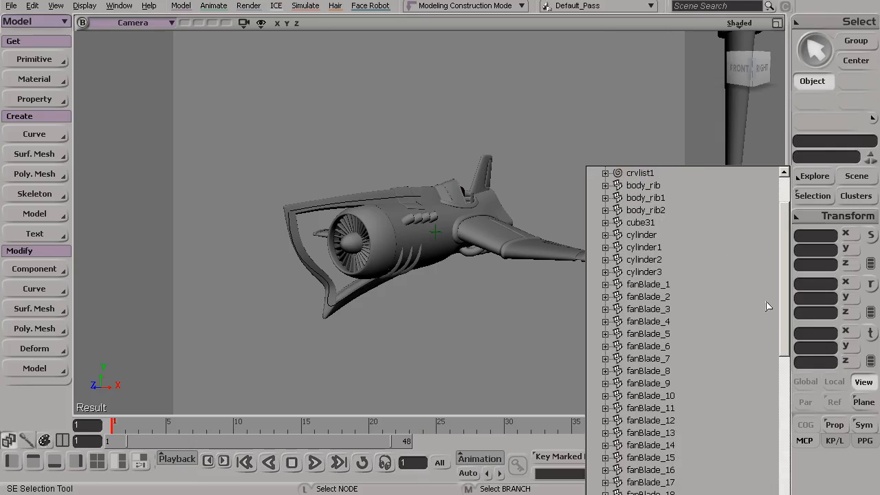
pyautogui.press('s')
pyautogui.moveTo(525, 327); pyautogui.dragTo(363, 300)
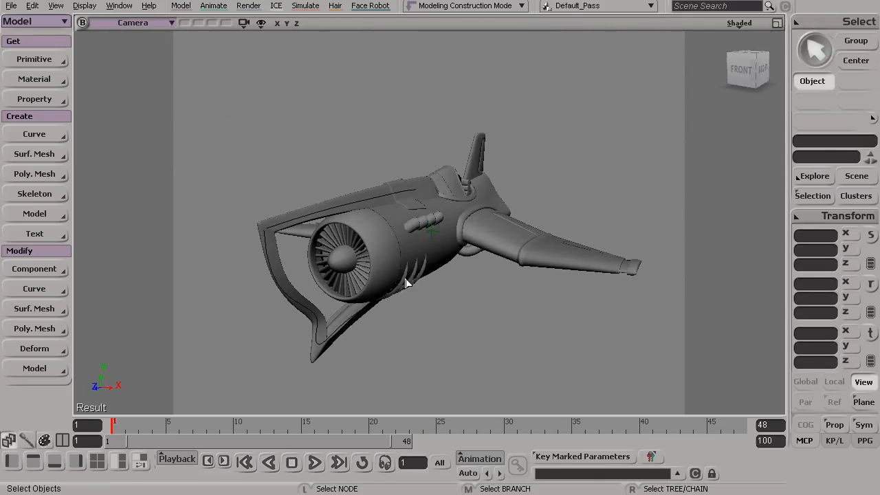